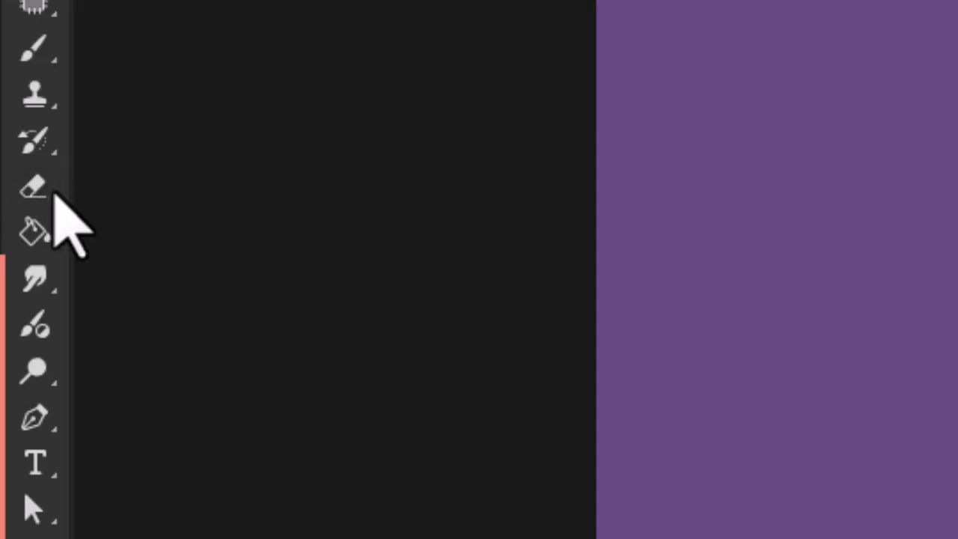
- Activate the Eraser and choose the soft round brush with 0% hardness from the Pinceaux généraux group
click(30, 190)
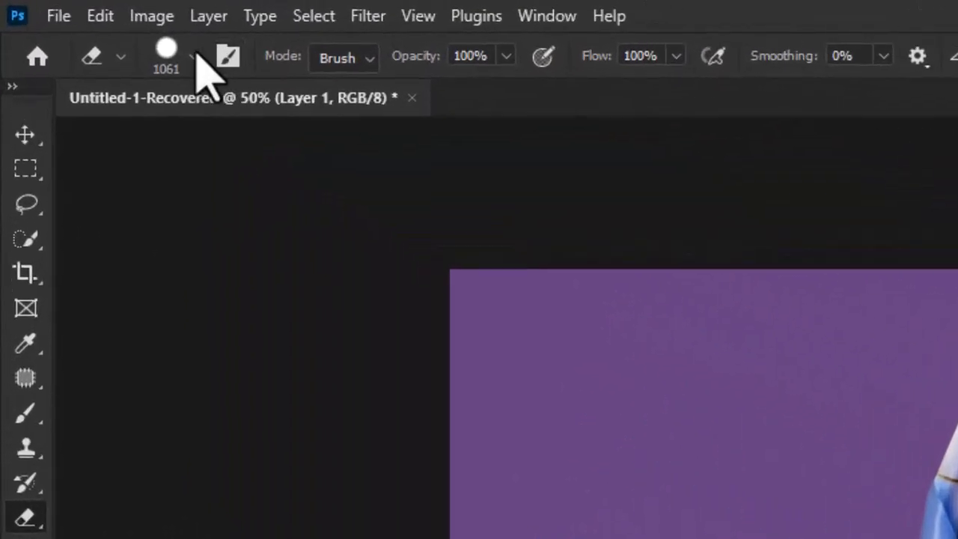
click(71, 21)
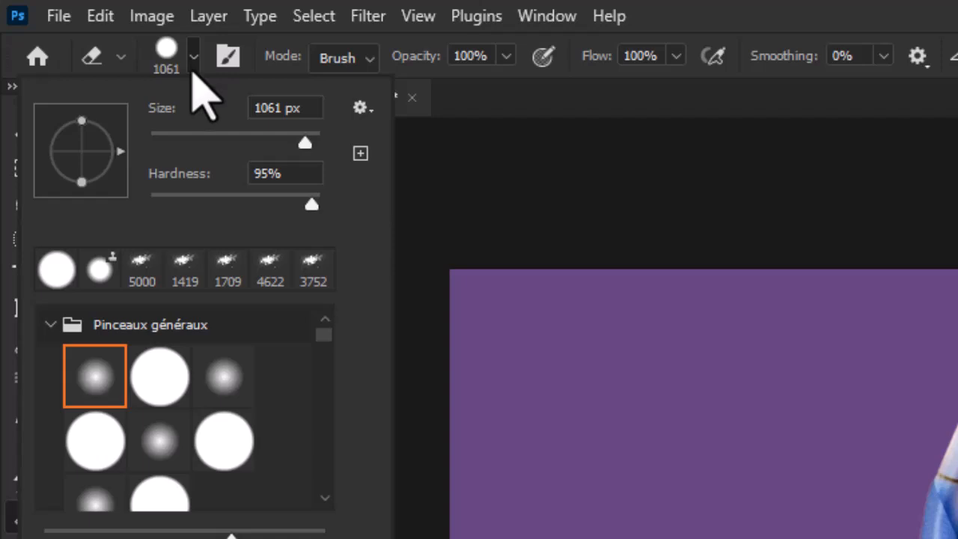
click(104, 385)
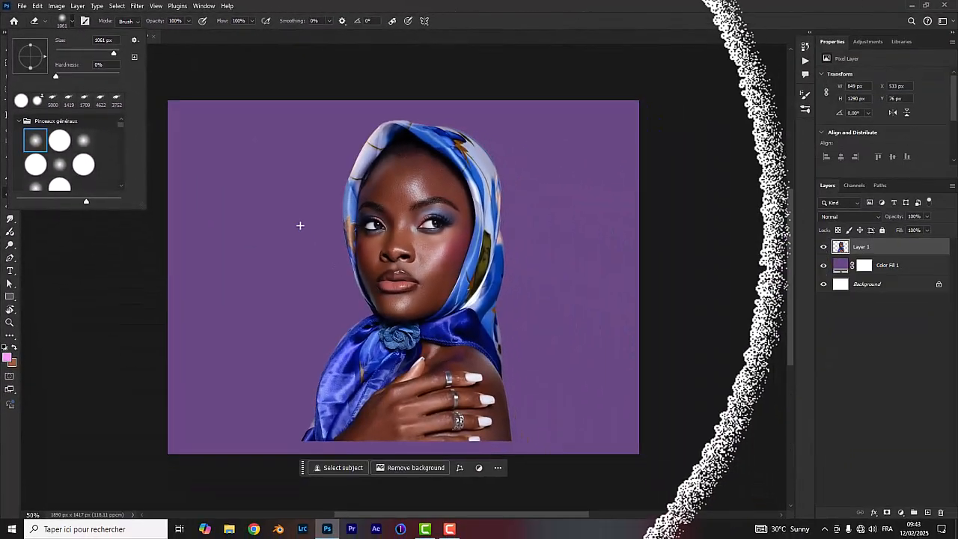
- Set the soft eraser's diameter to about 773 px, keeping its hardness at 0%
mouse_move(300, 225)
mouse_down()
mouse_move(277, 234)
mouse_move(314, 258)
mouse_move(286, 247)
mouse_move(318, 253)
mouse_up()
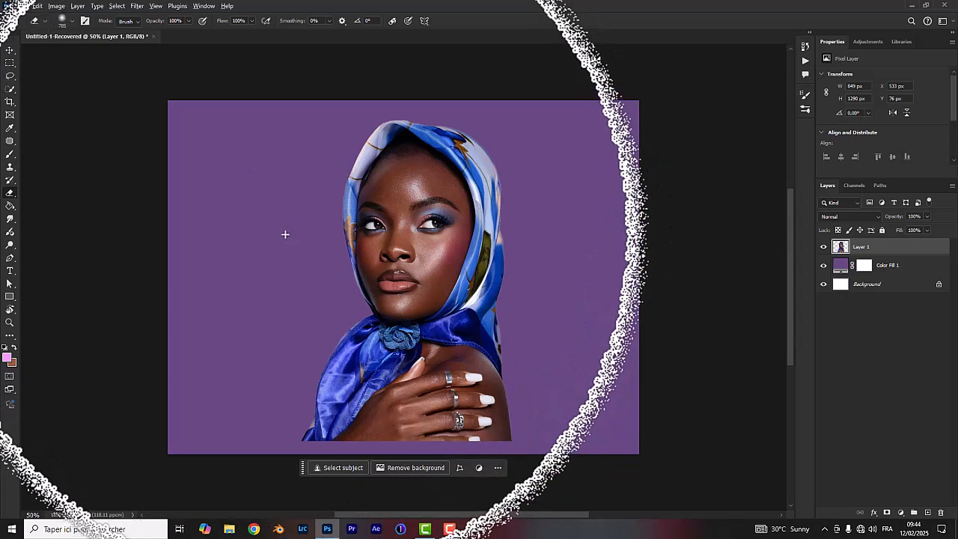
mouse_move(285, 235)
mouse_down()
mouse_move(335, 240)
mouse_move(275, 229)
mouse_up()
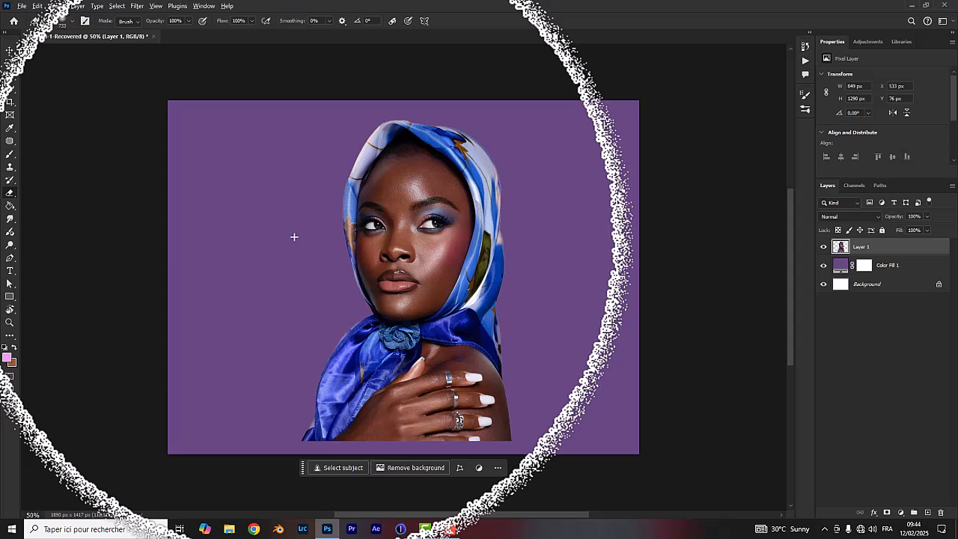
alt+right_click(294, 236)
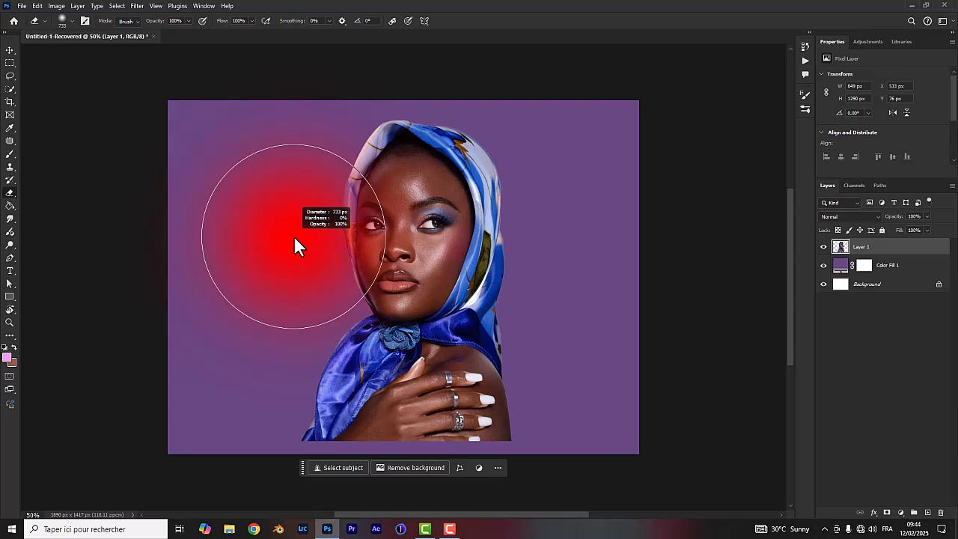
mouse_move(295, 237)
mouse_down()
mouse_move(434, 254)
mouse_move(406, 247)
mouse_move(293, 244)
mouse_move(438, 272)
mouse_move(312, 254)
mouse_move(423, 273)
mouse_move(321, 255)
mouse_move(300, 263)
mouse_up()
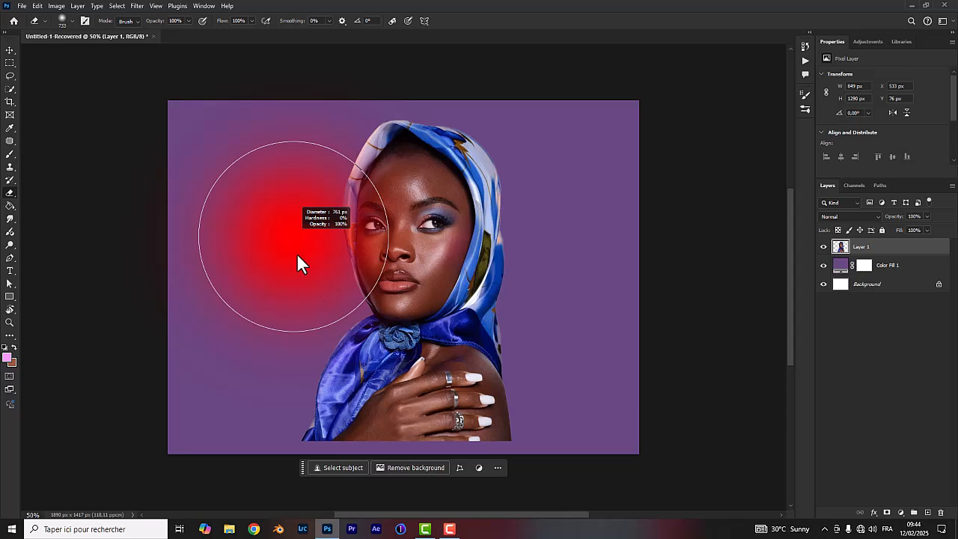
mouse_move(297, 255)
mouse_down()
mouse_move(271, 440)
mouse_move(307, 186)
mouse_up()
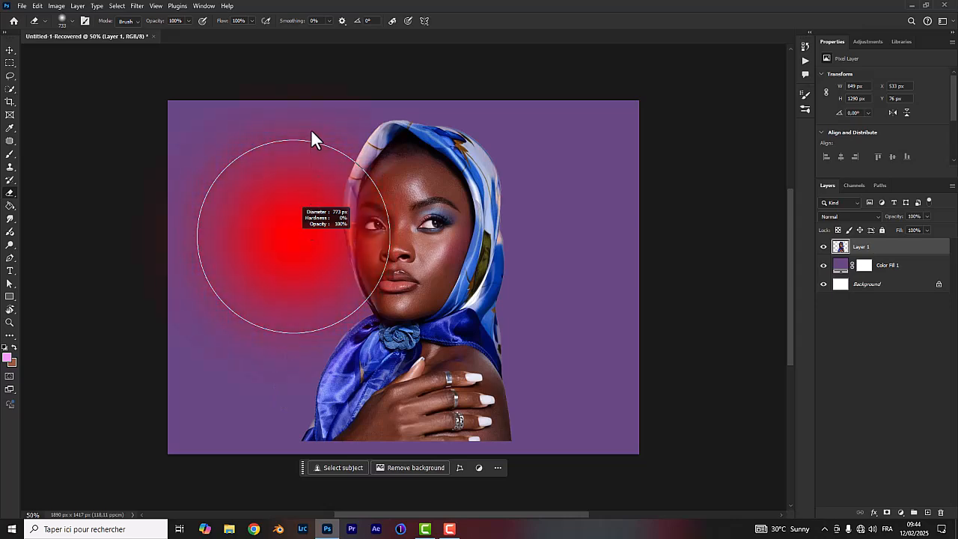
drag(310, 129, 312, 132)
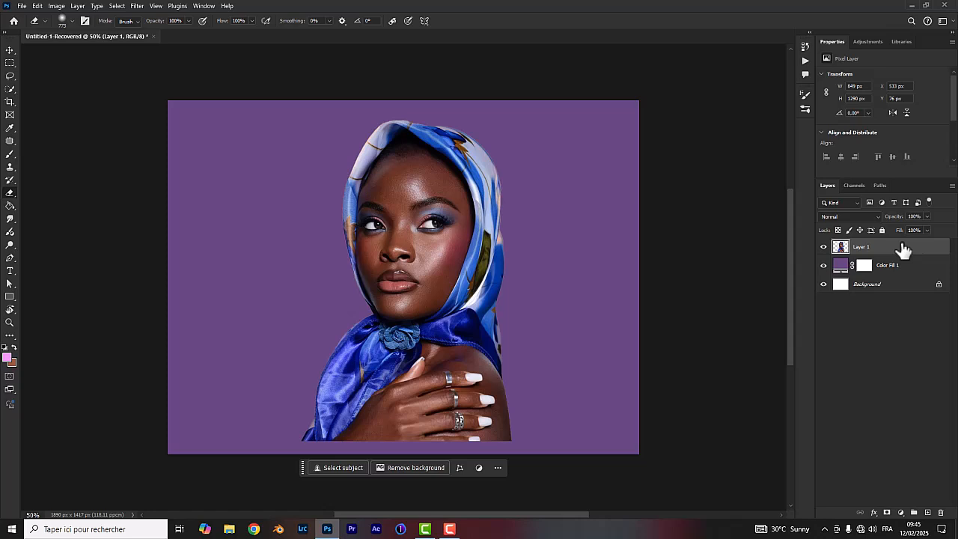
- Duplicate Layer 1 and keep the original hidden below Color Fill 1 along with the Background, with Layer 1 copy selected
key(ctrl+j)
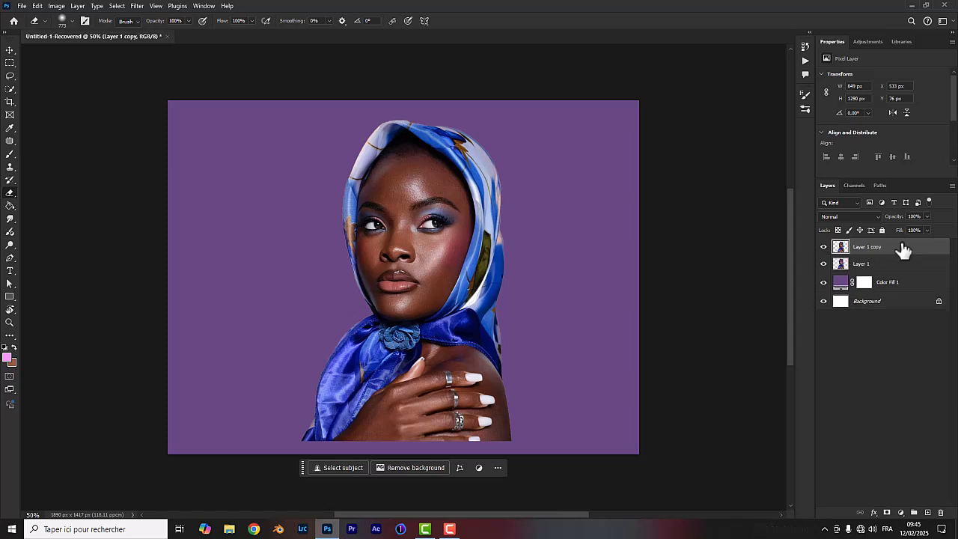
drag(883, 268, 876, 286)
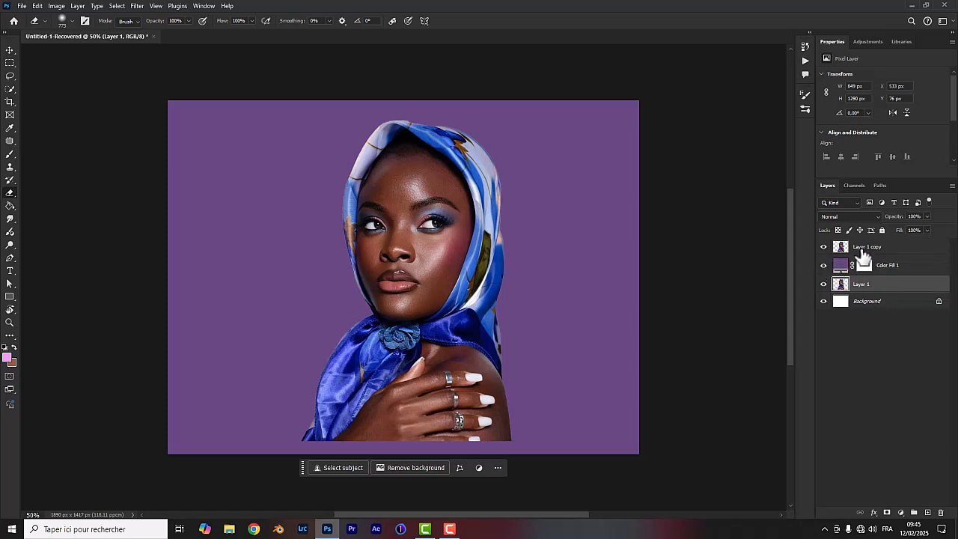
click(823, 284)
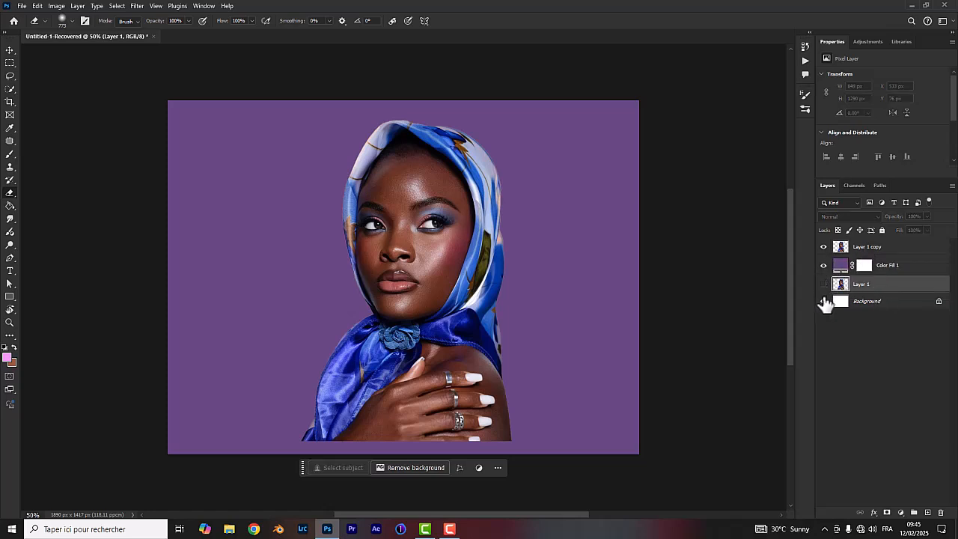
click(824, 300)
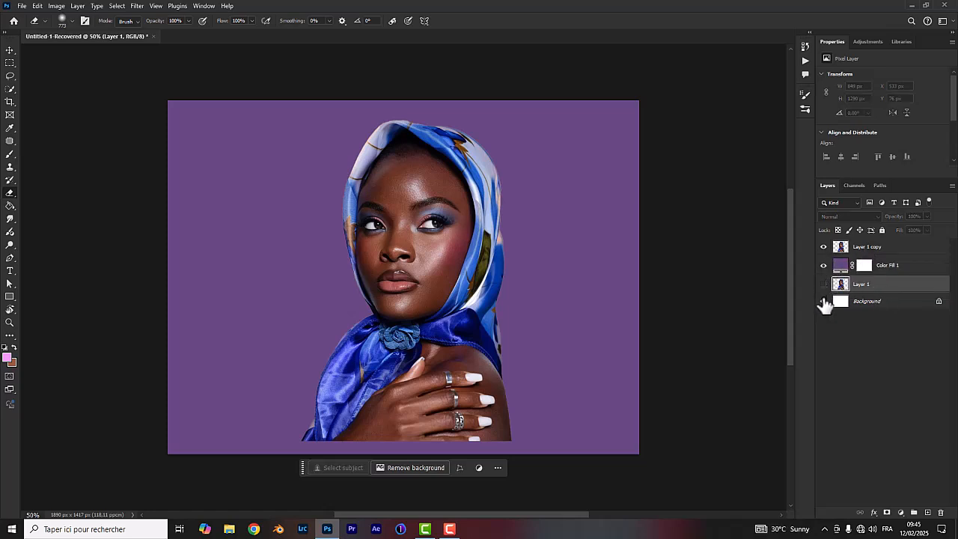
click(868, 251)
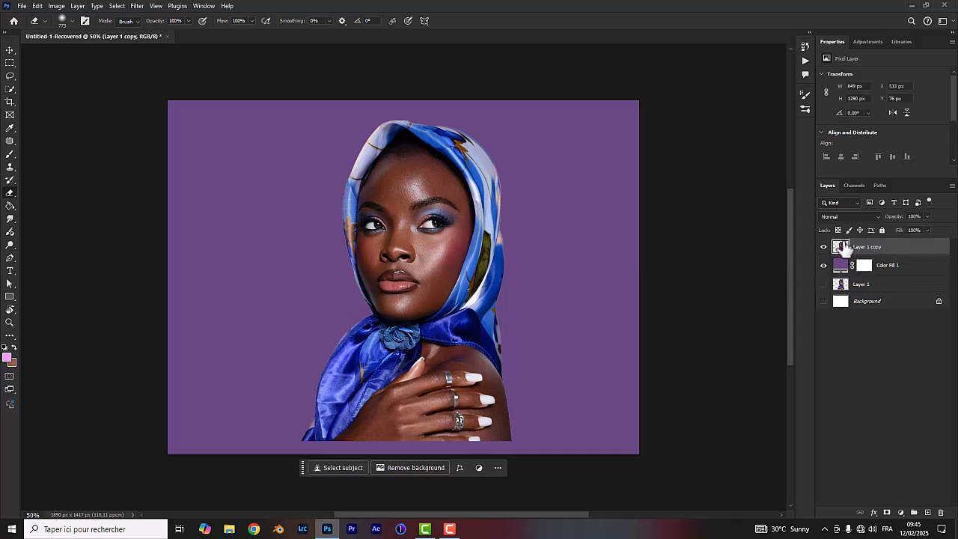
- Enlarge the soft eraser's diameter to about 1101 px at 0% hardness
key(bracketright)
key(bracketright)
key(bracketright)
key(bracketright)
key(bracketright)
key(bracketright)
key(bracketright)
key(bracketright)
key(bracketright)
key(bracketright)
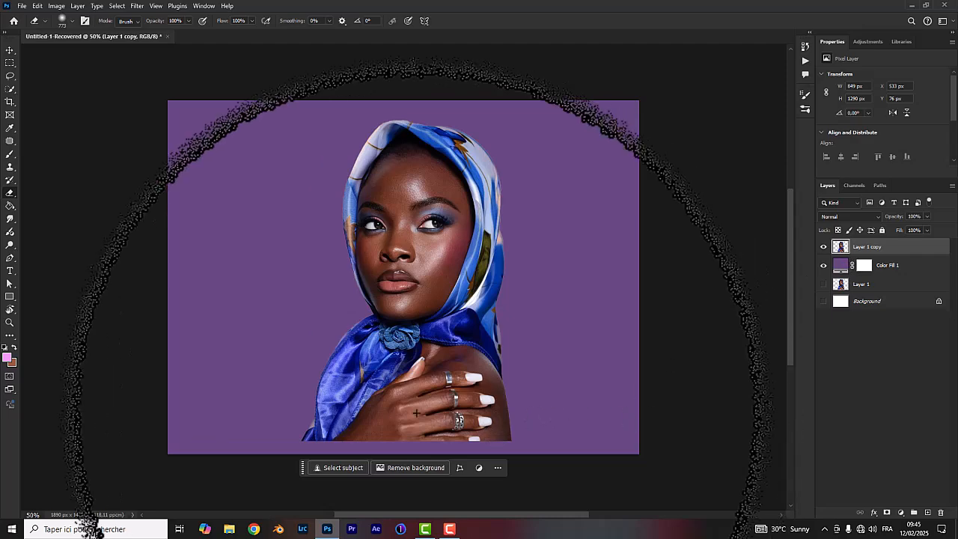
alt+right_click(327, 252)
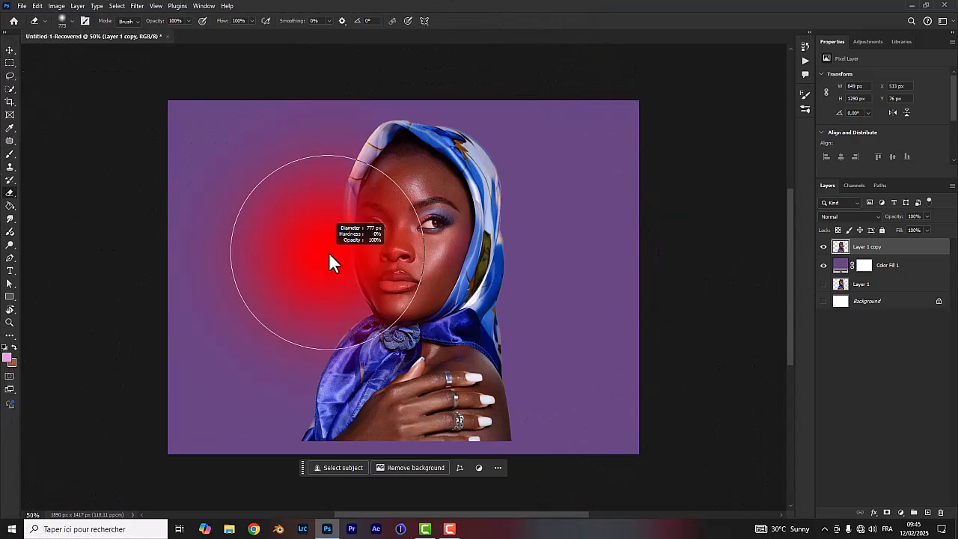
mouse_move(357, 271)
mouse_down()
mouse_move(374, 267)
mouse_move(360, 228)
mouse_up()
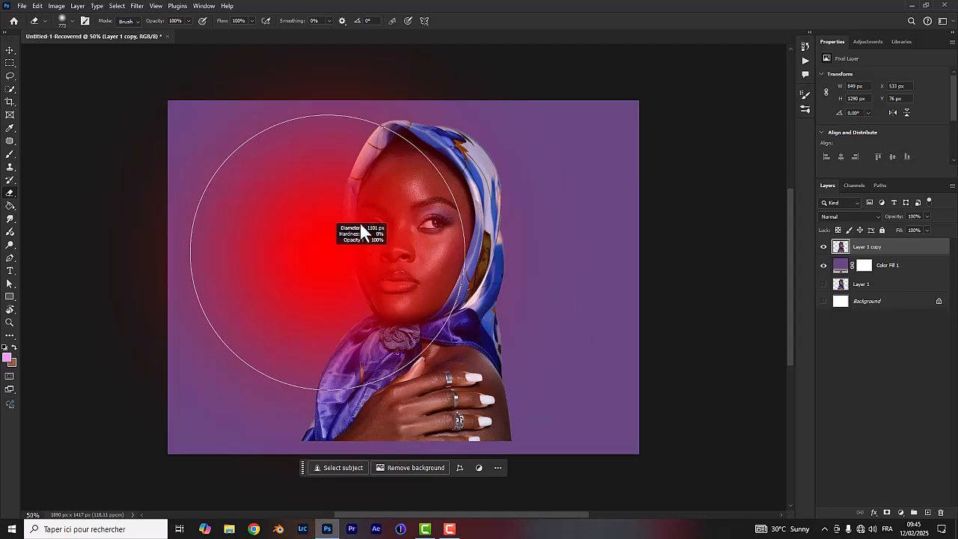
drag(340, 141, 340, 146)
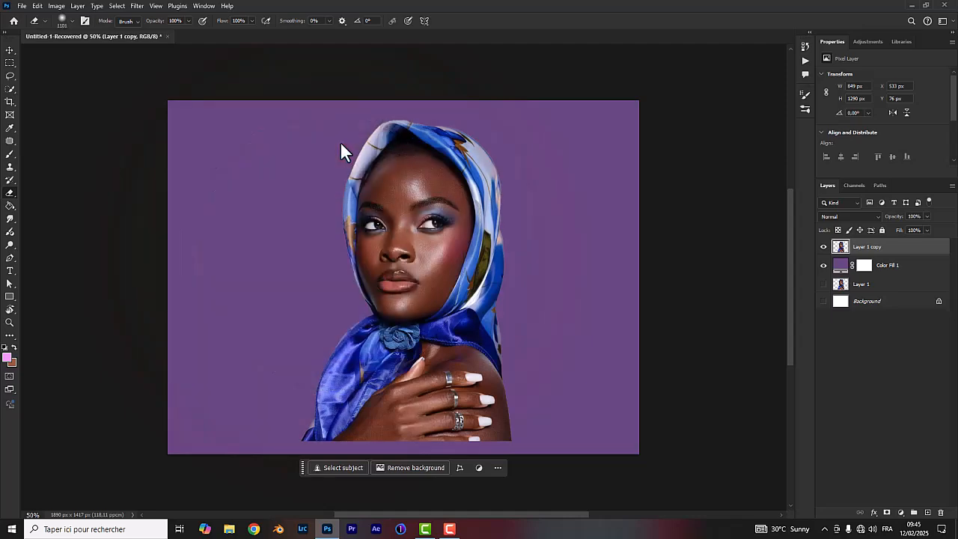
- Move the contextual task bar off the canvas and erase along the portrait's lower edge to fade it into the purple background
drag(304, 472, 725, 366)
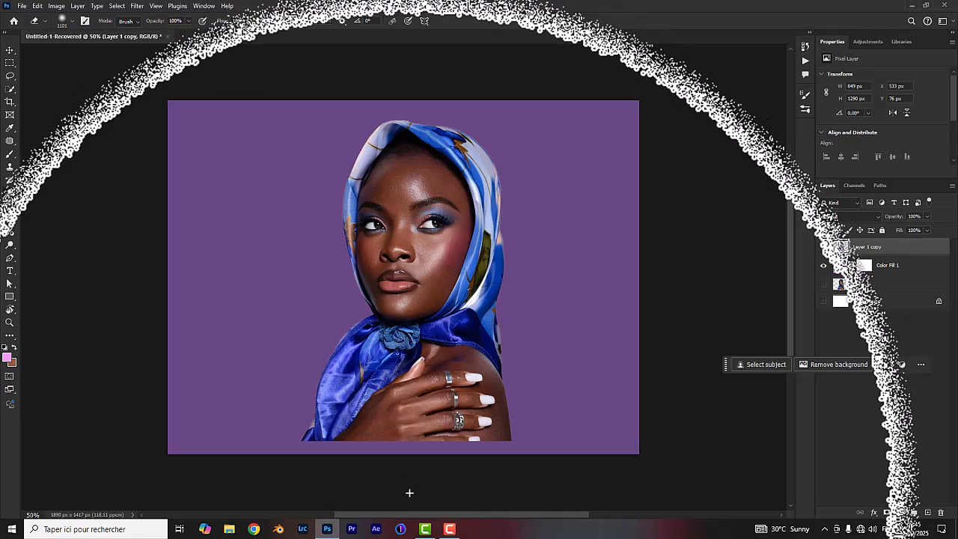
mouse_move(426, 496)
mouse_down()
mouse_move(315, 503)
mouse_move(489, 505)
mouse_move(590, 484)
mouse_move(330, 512)
mouse_move(303, 508)
mouse_move(305, 493)
mouse_move(294, 495)
mouse_move(514, 489)
mouse_up()
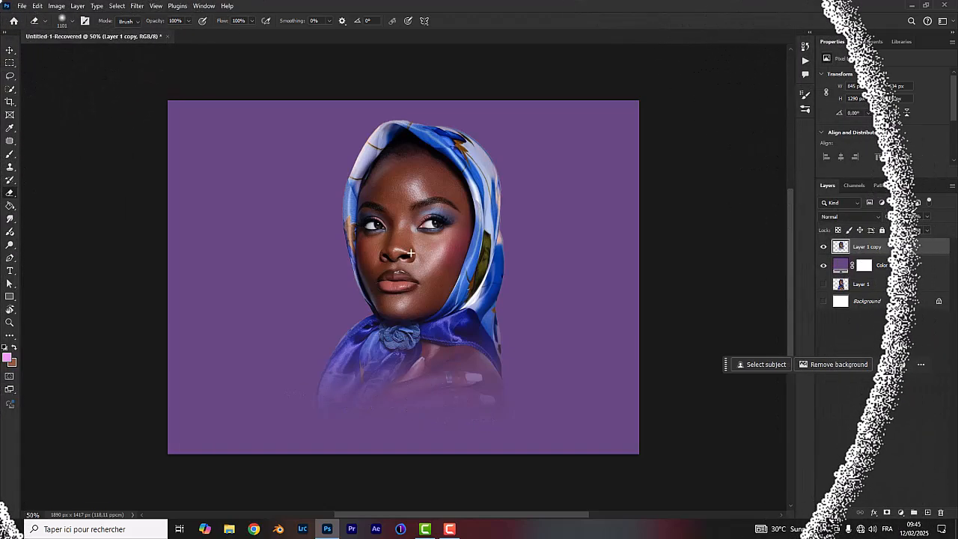
- Undo the erasing on the lower part of the portrait and readjust the eraser's size
click(823, 265)
key(ctrl+z)
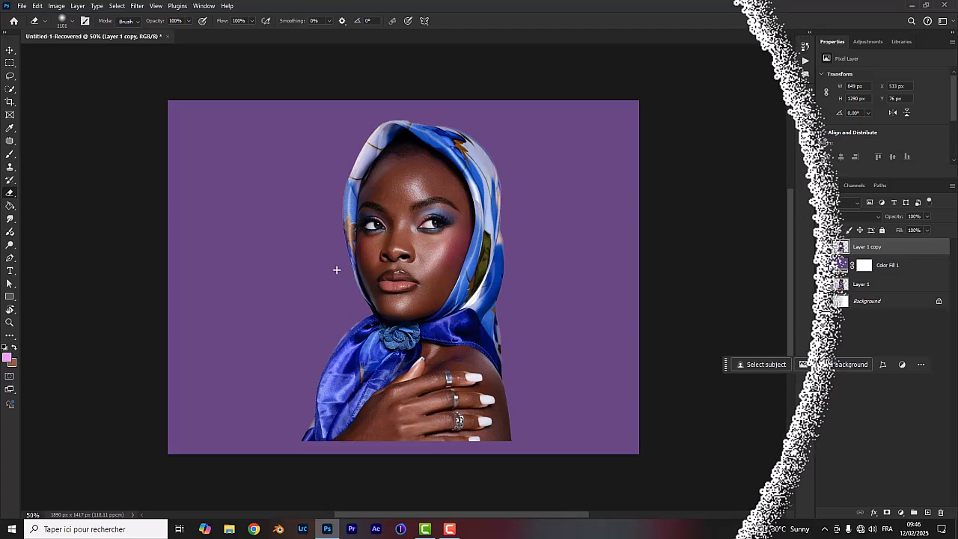
alt+right_click(358, 273)
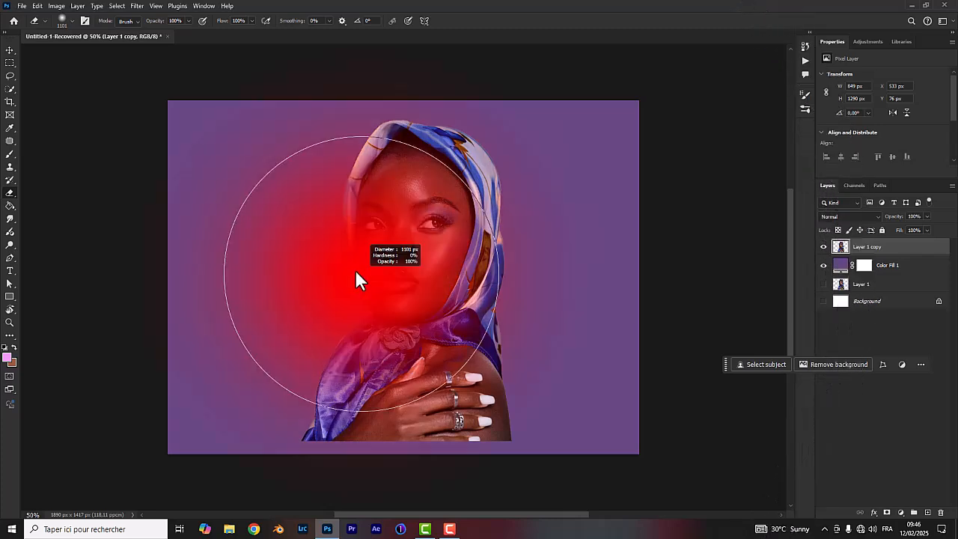
drag(330, 270, 295, 269)
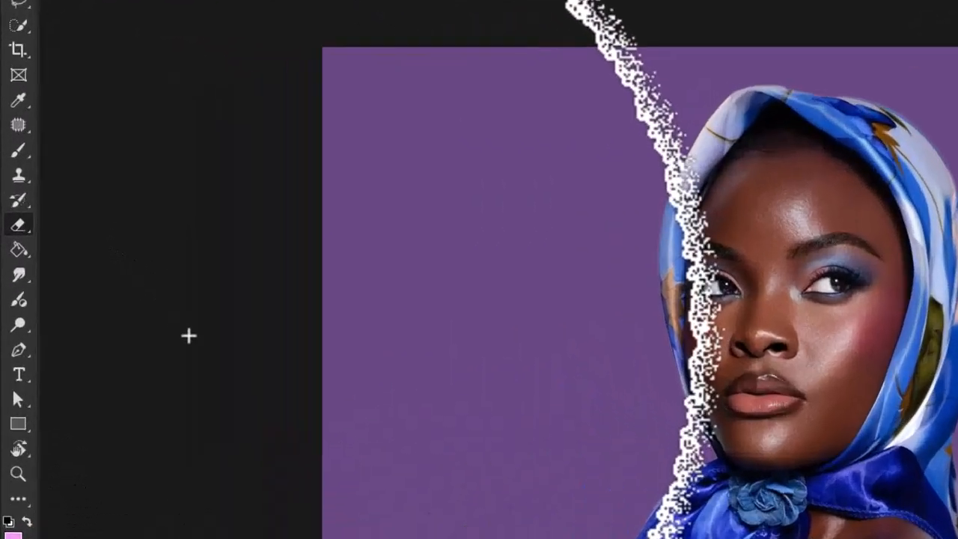
- Activate the Gradient Tool and choose the foreground-to-transparent preset from the Basiques group
key(g)
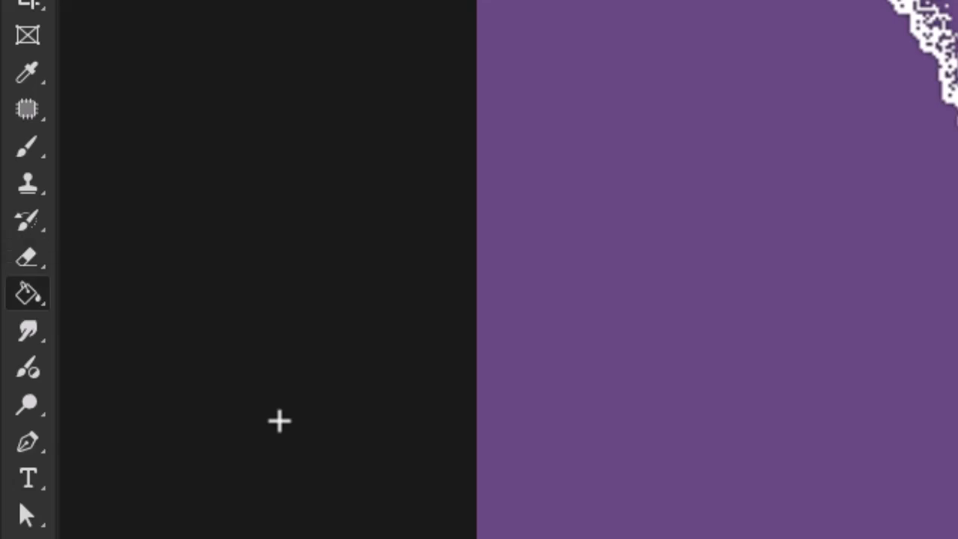
right_click(28, 295)
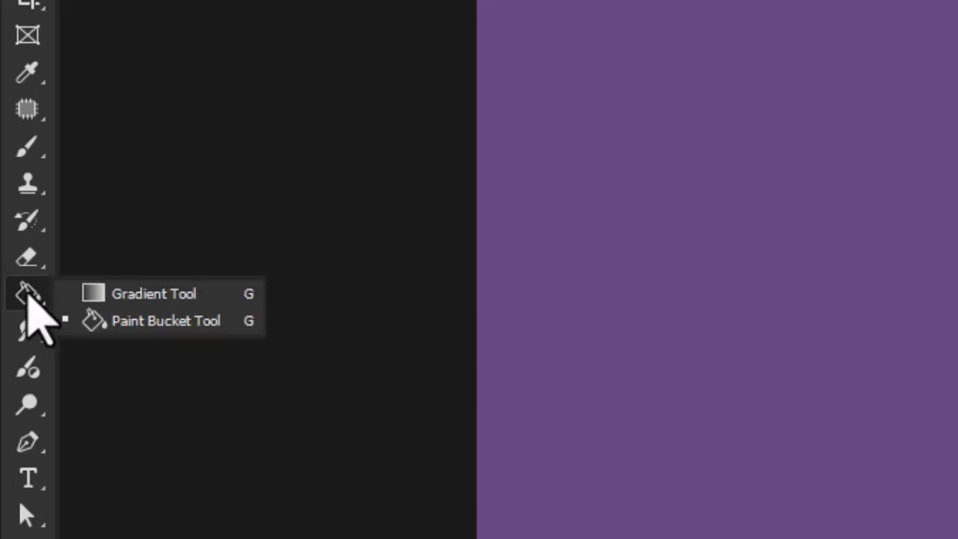
click(155, 294)
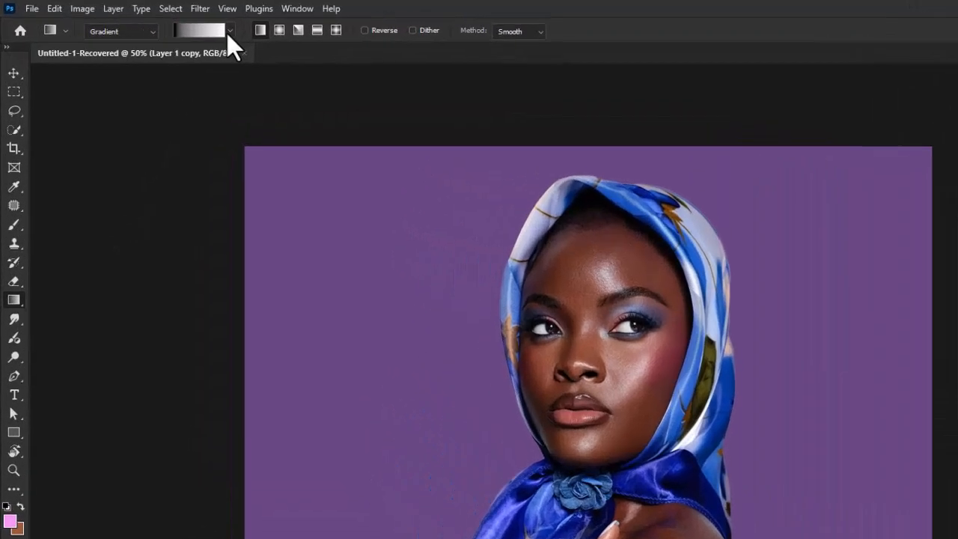
click(155, 23)
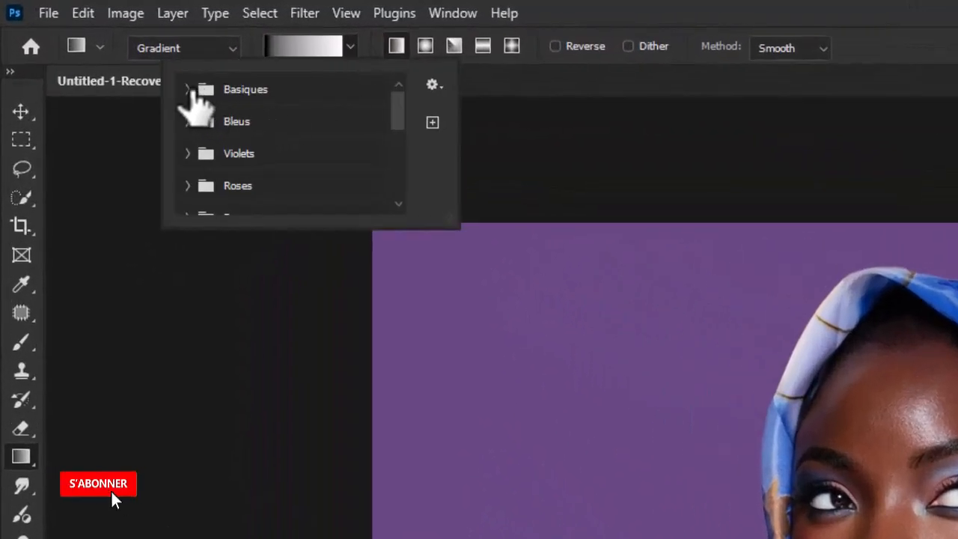
click(187, 89)
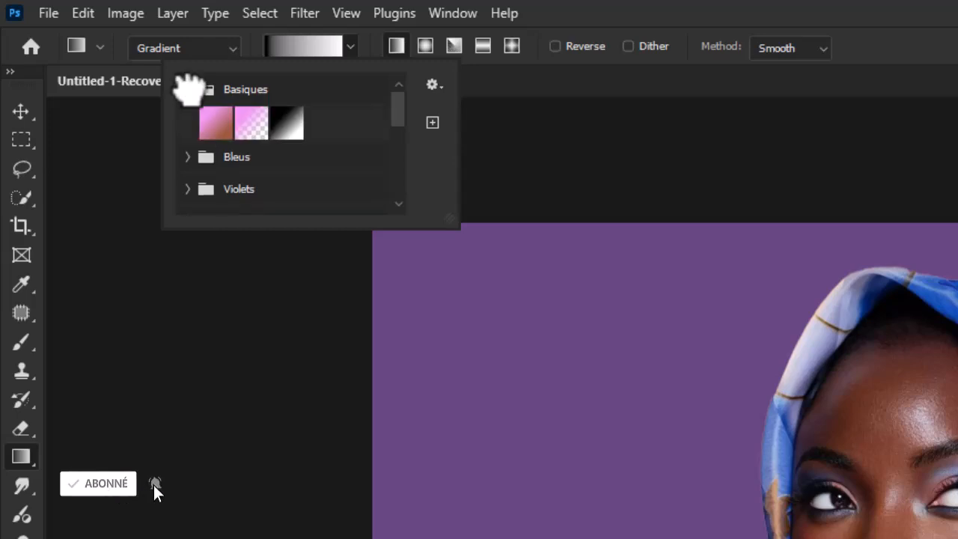
click(253, 124)
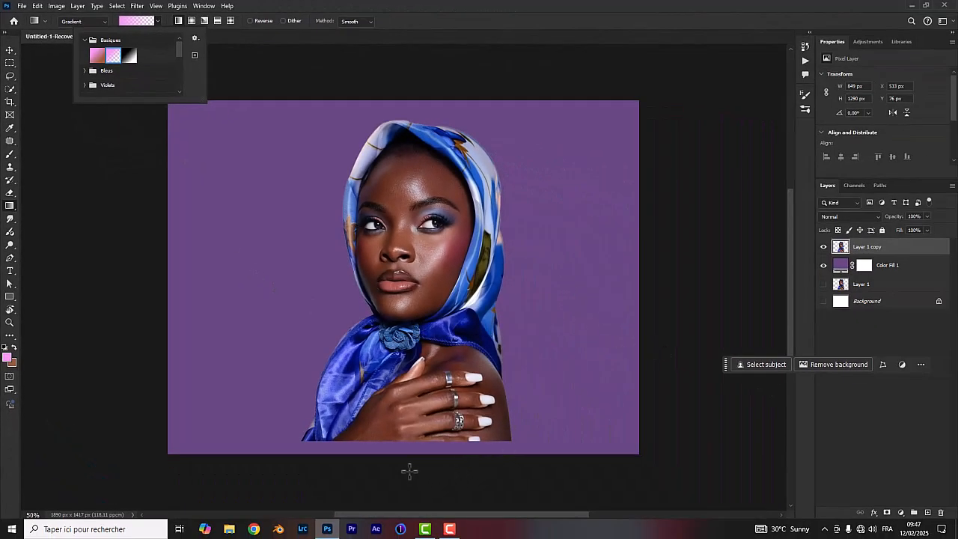
- Try a vertical gradient from just below the canvas up to the woman's mouth
click(408, 465)
drag(407, 464, 401, 284)
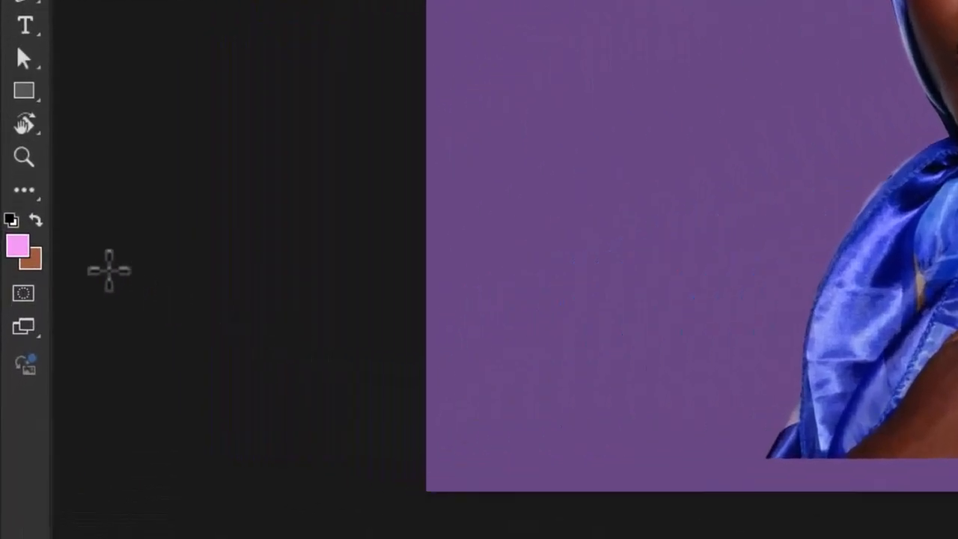
- Set the foreground colour to the purple sampled from the image background, #684882
click(18, 240)
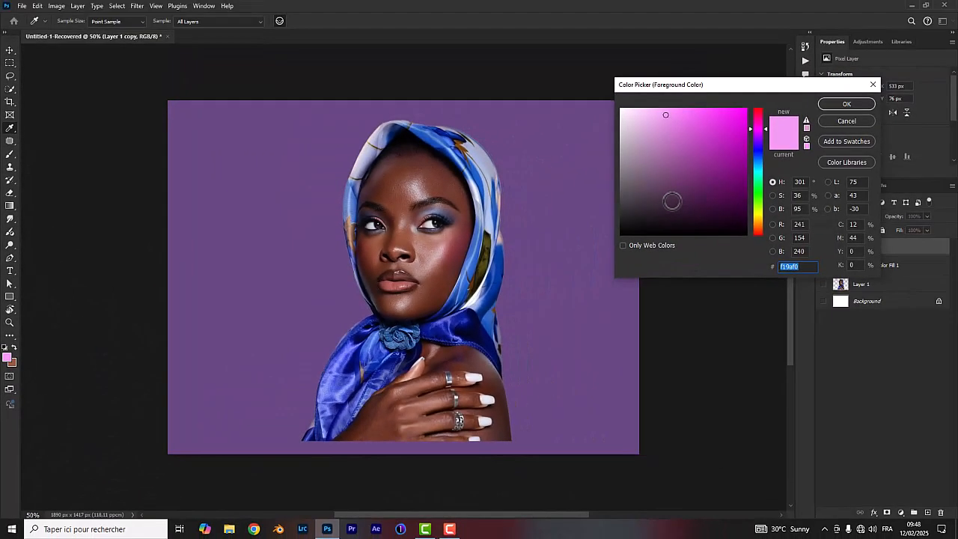
click(294, 305)
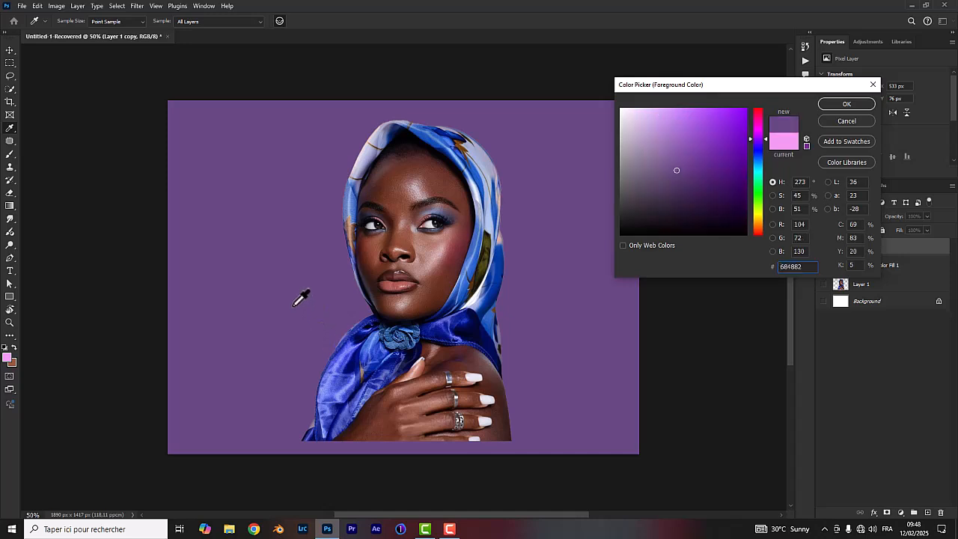
click(316, 292)
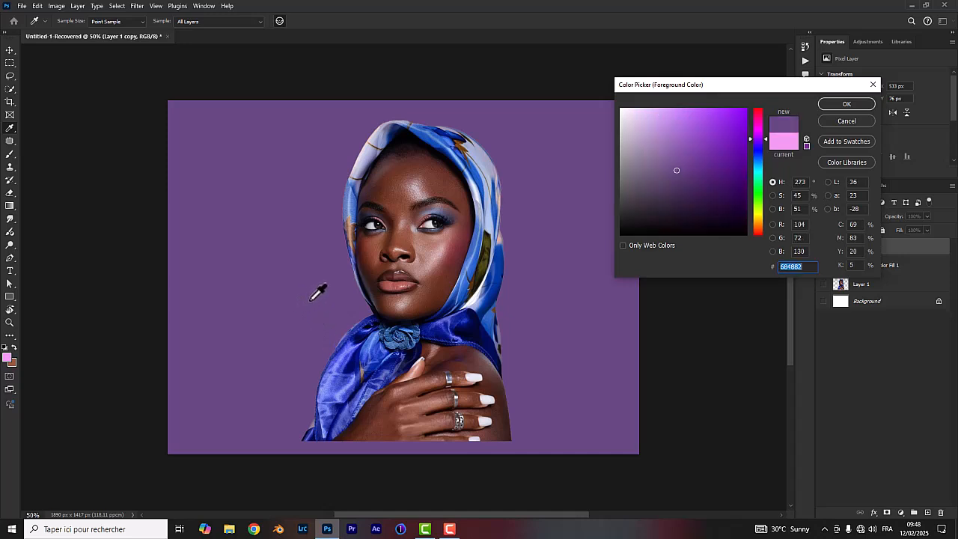
click(849, 105)
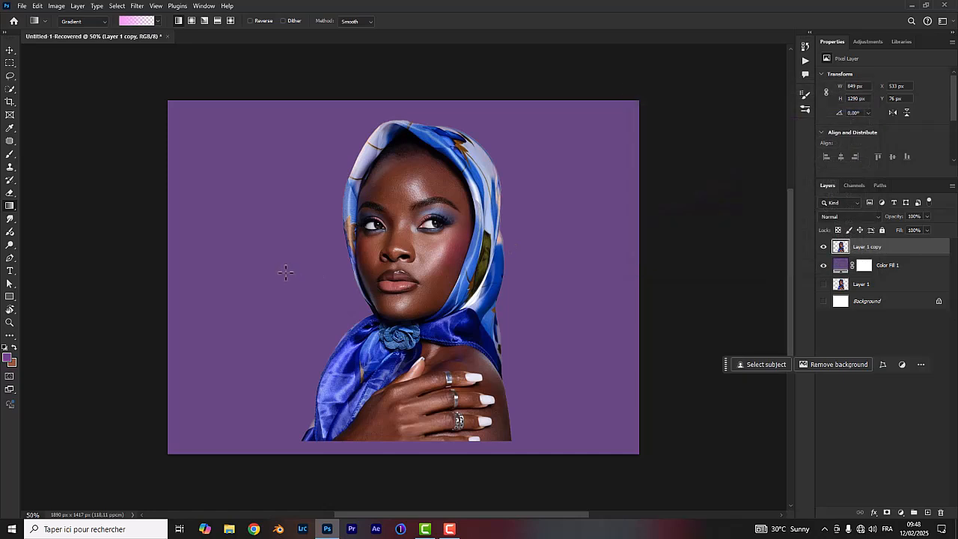
- Choose the foreground-to-transparent preset from the Basiques group and draw a vertical gradient from below the canvas up to the woman's eyes
click(139, 26)
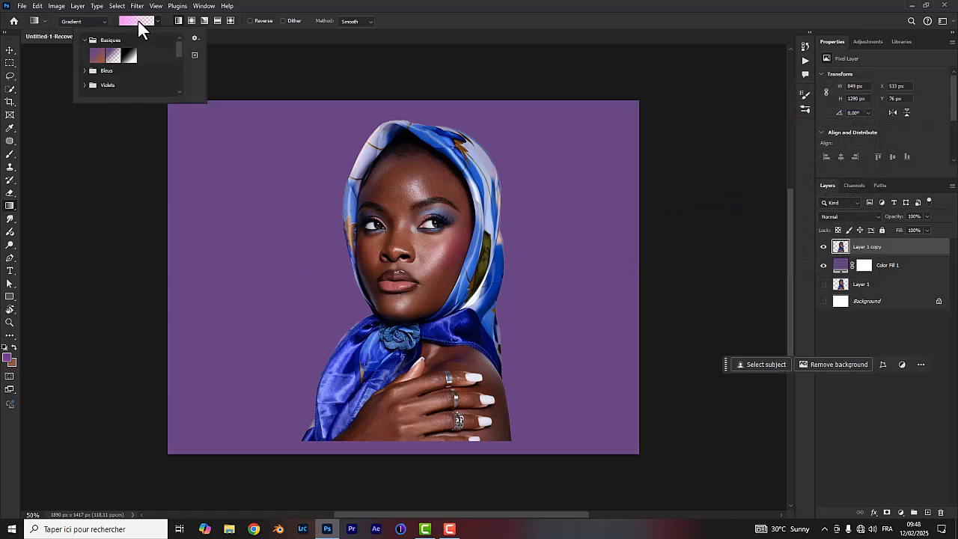
click(112, 54)
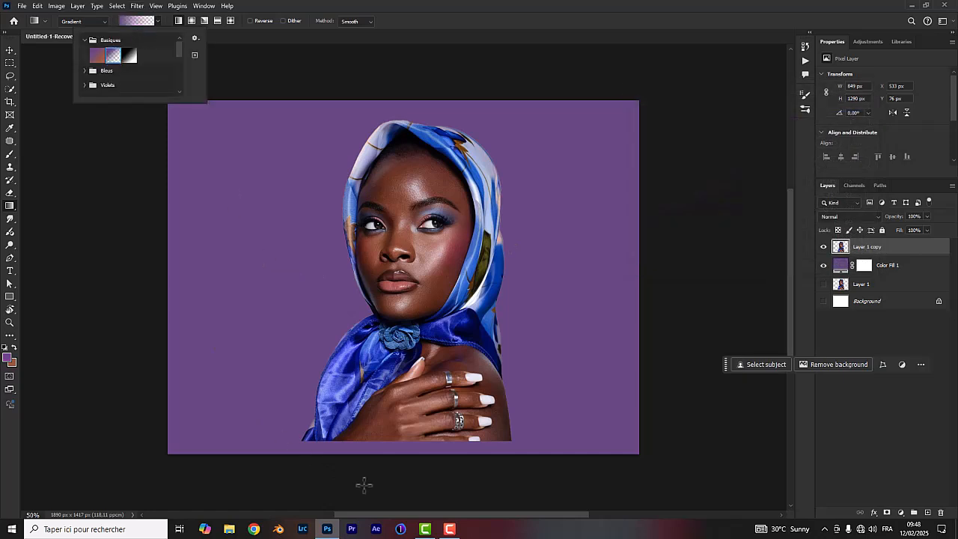
click(417, 470)
drag(420, 469, 421, 230)
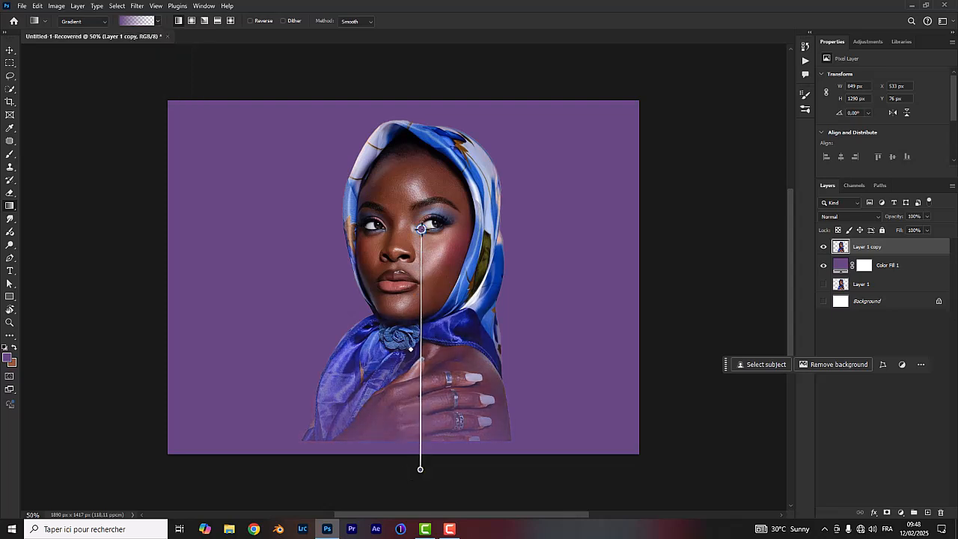
- Shorten the gradient by moving its start up inside the canvas and its end down to just above the mouth
drag(420, 471, 419, 449)
scroll(449, 442, up, 5)
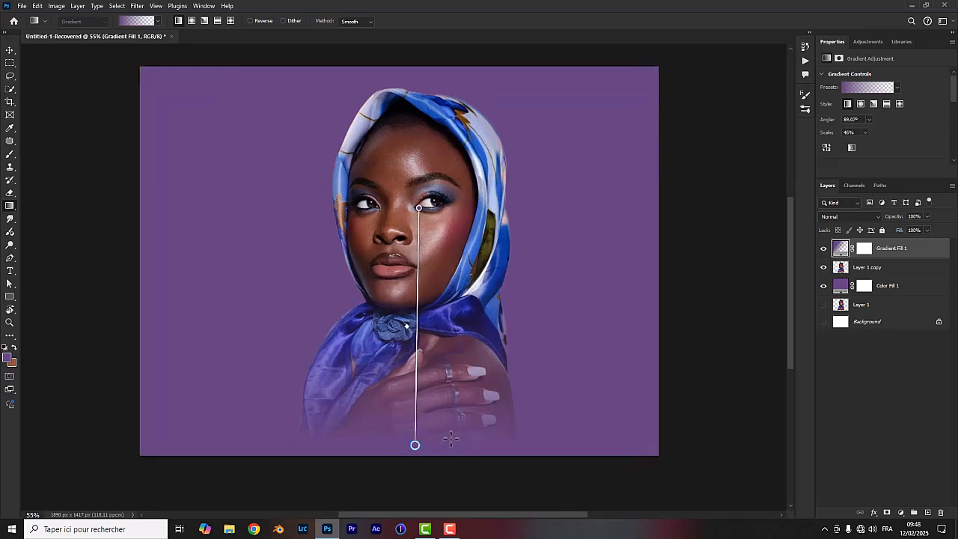
scroll(464, 365, down, 5)
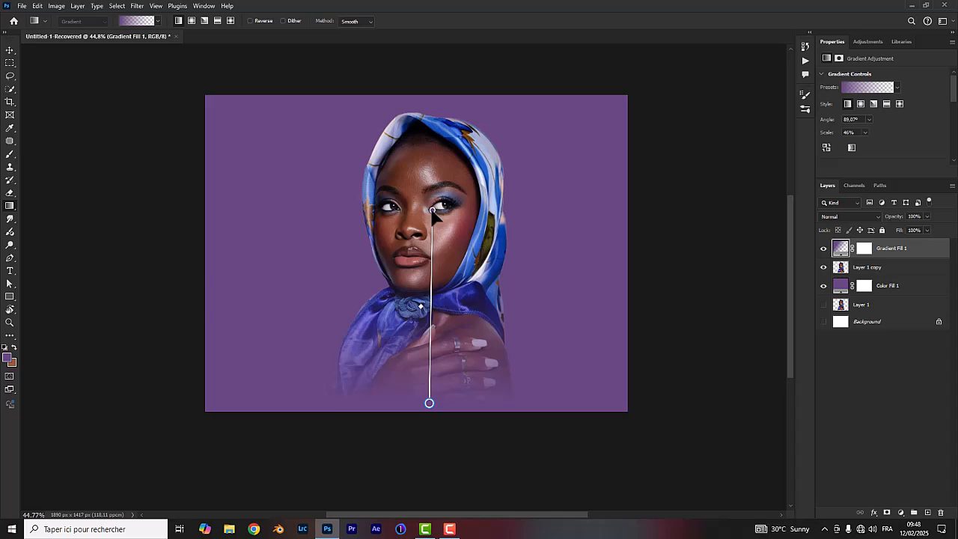
mouse_move(433, 211)
mouse_down()
mouse_move(431, 360)
mouse_move(430, 213)
mouse_move(431, 223)
mouse_up()
mouse_move(431, 259)
mouse_down()
mouse_move(430, 346)
mouse_move(425, 196)
mouse_move(430, 337)
mouse_move(433, 250)
mouse_up()
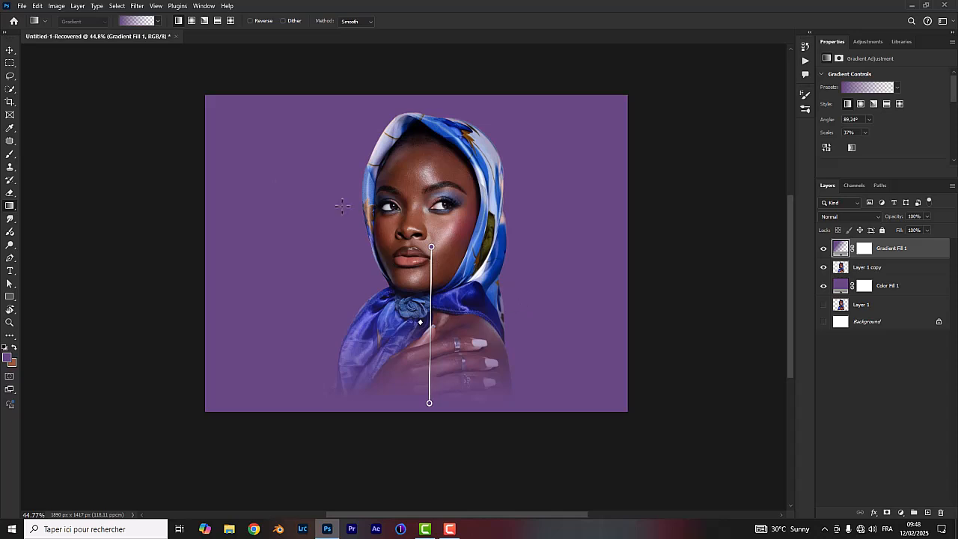
- Delete the gradient fill layer and redraw the vertical gradient from below the canvas up to the woman's cheek
click(10, 50)
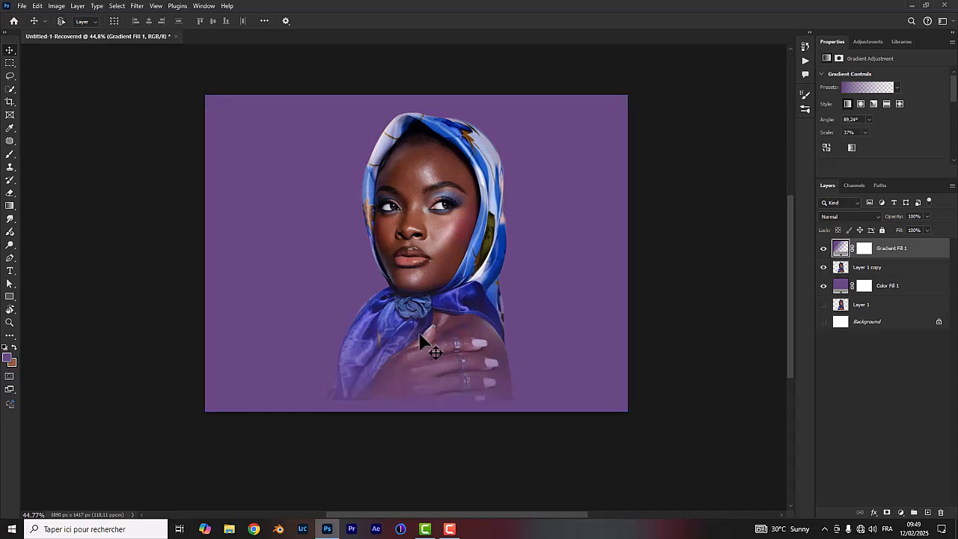
key(Delete)
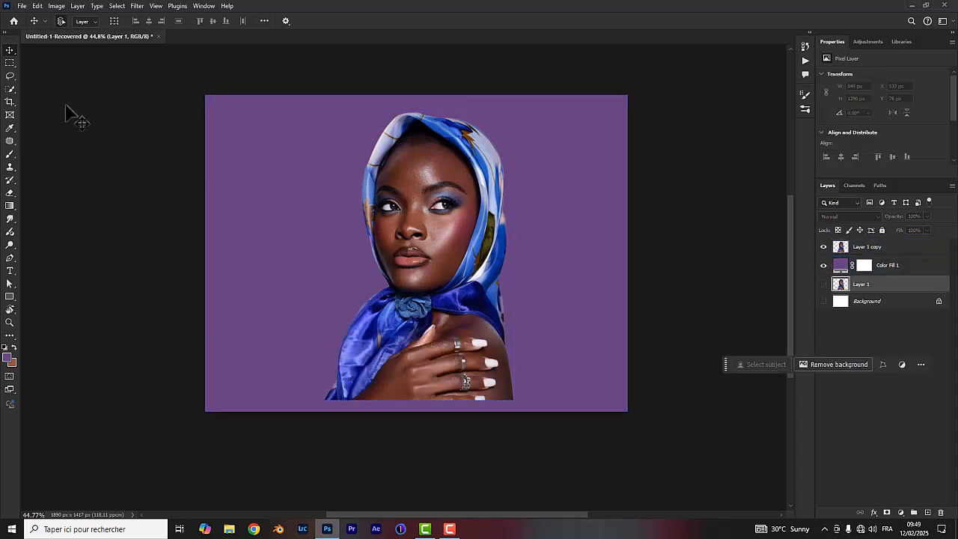
click(10, 207)
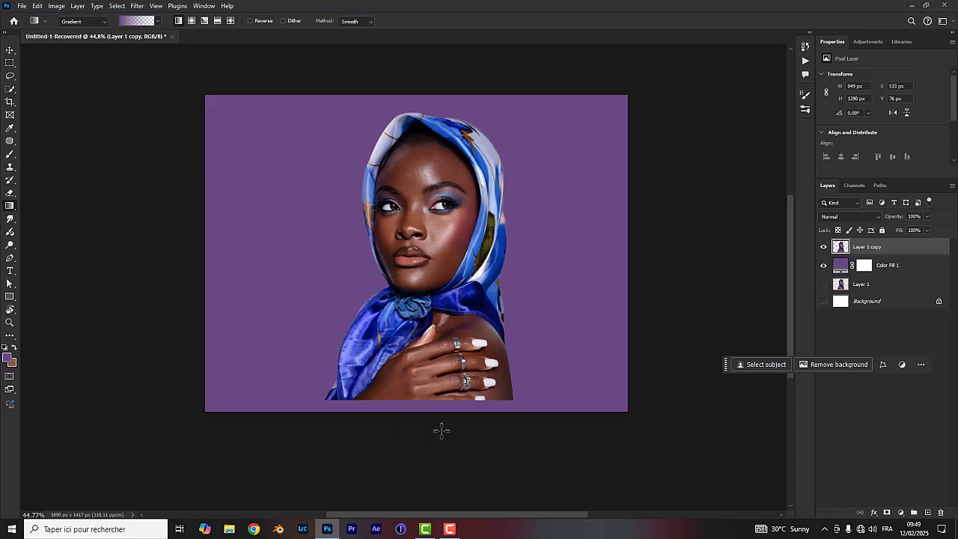
drag(441, 431, 444, 245)
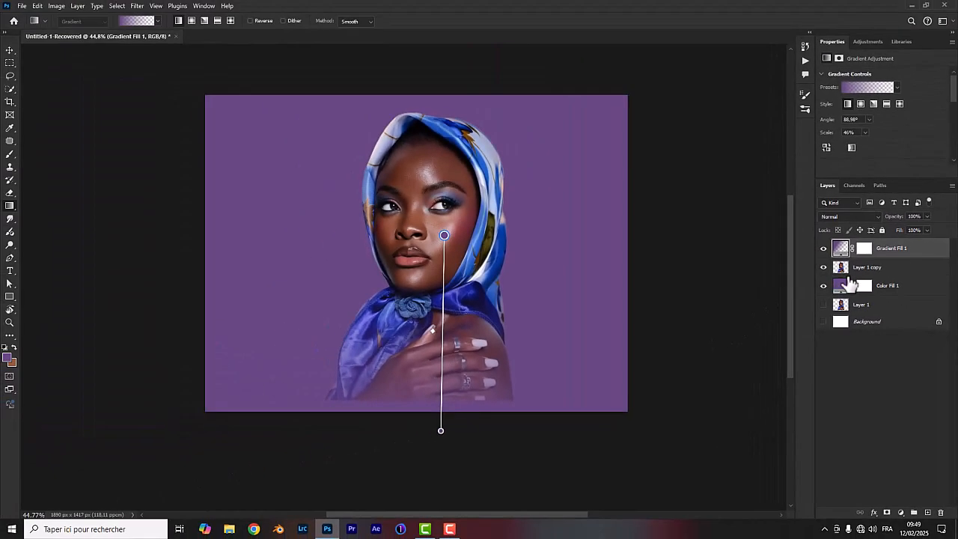
- Scale the portrait layer beneath the gradient to 84.22% and move it upward on the canvas
click(853, 263)
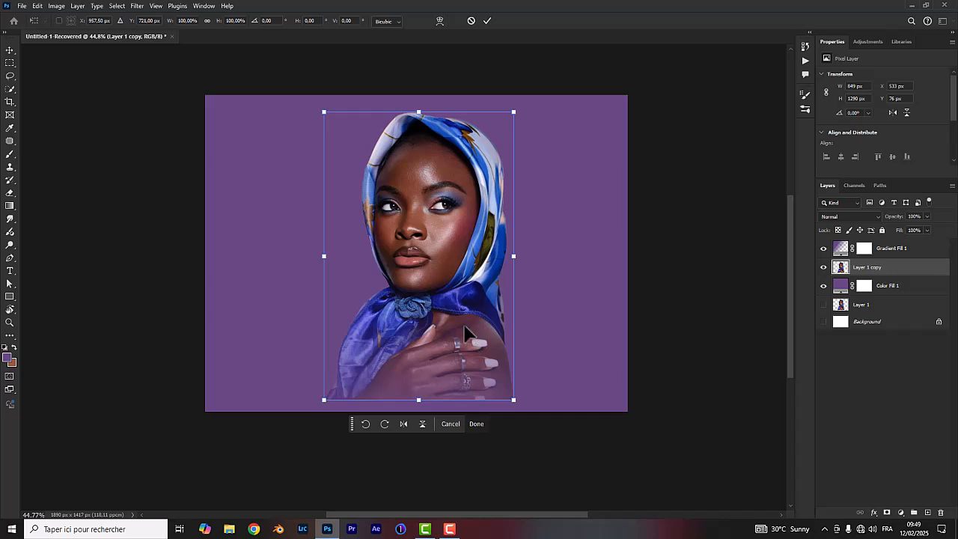
drag(517, 112, 559, 153)
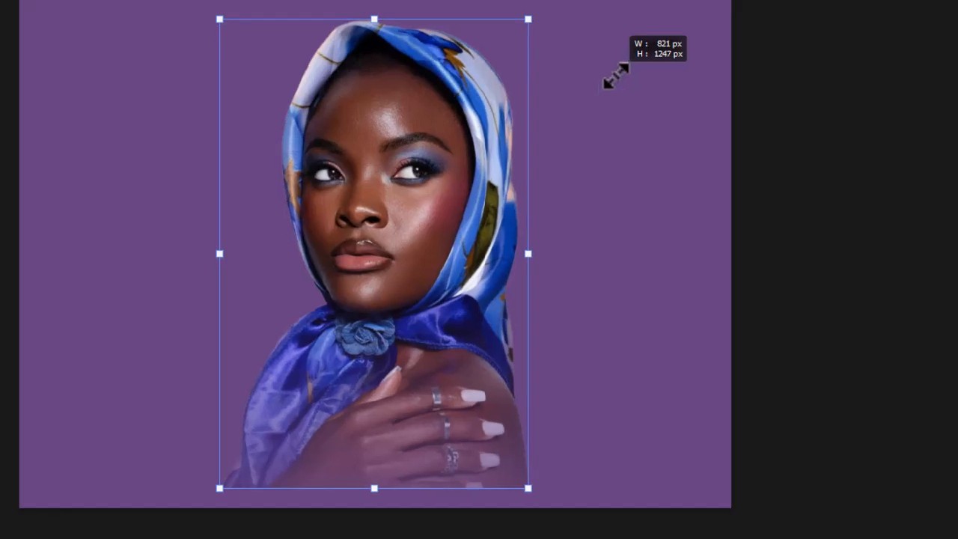
drag(616, 74, 547, 117)
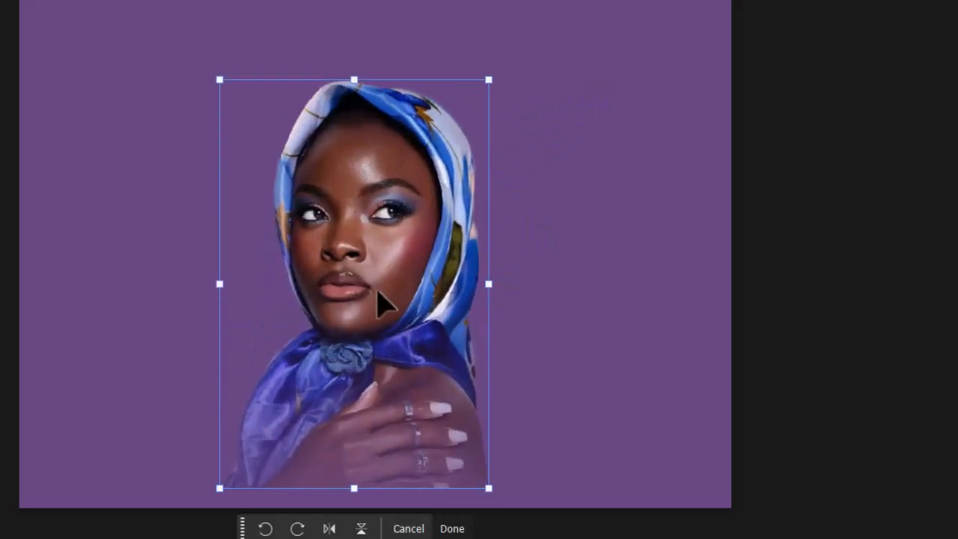
drag(381, 304, 390, 217)
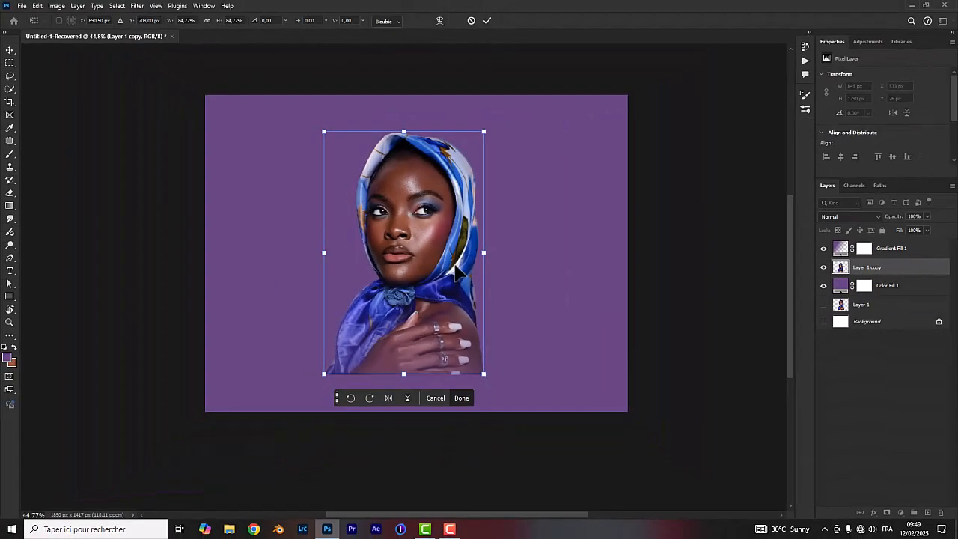
click(486, 21)
- Undo the portrait's transform and the gradient fill
key(ctrl+z)
key(ctrl+z)
key(ctrl+z)
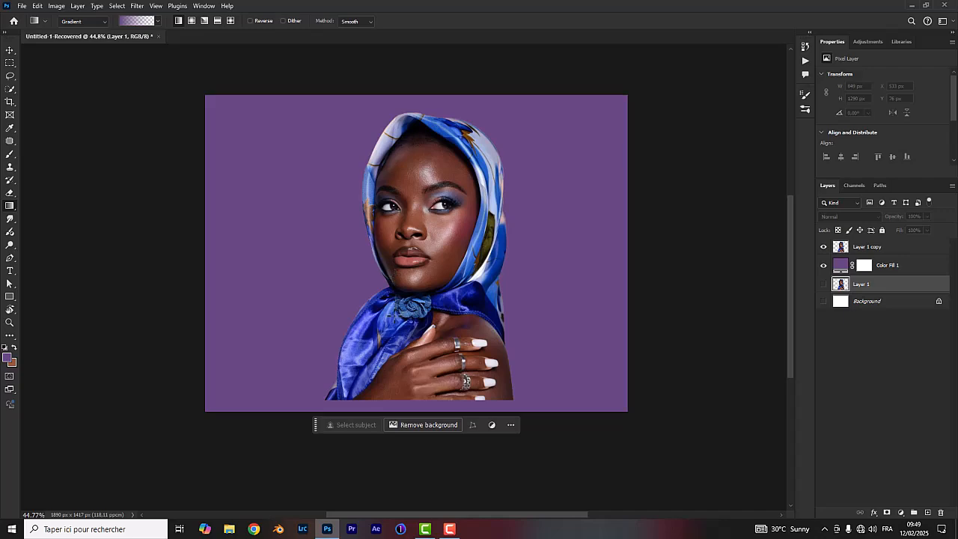
- Add a layer mask to Layer 1 copy and set the Gradient Tool to the black-to-white preset from the Basiques group
click(868, 248)
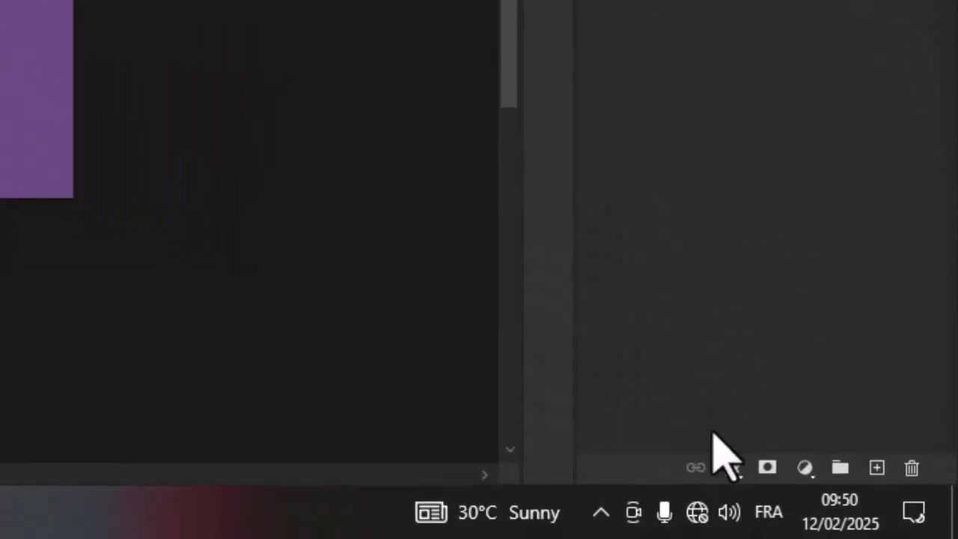
click(767, 467)
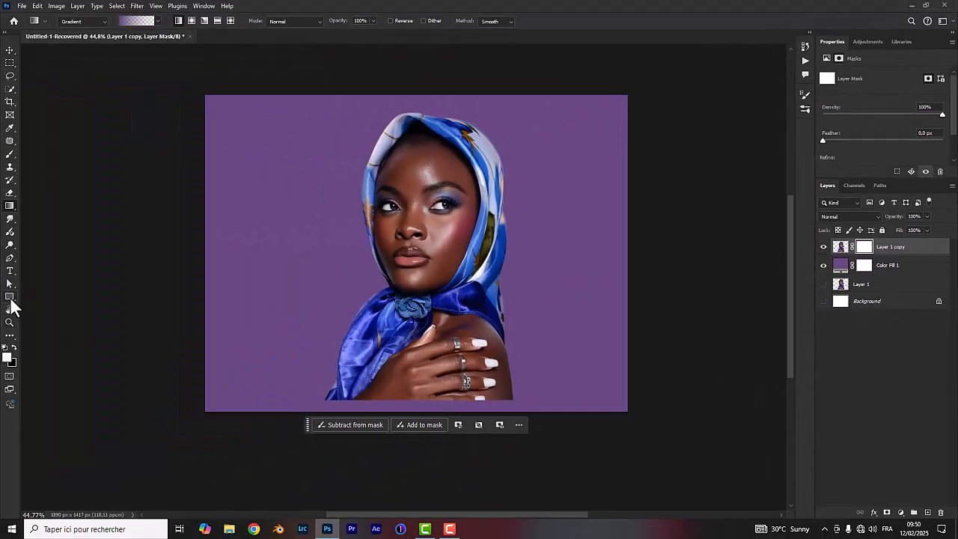
right_click(10, 296)
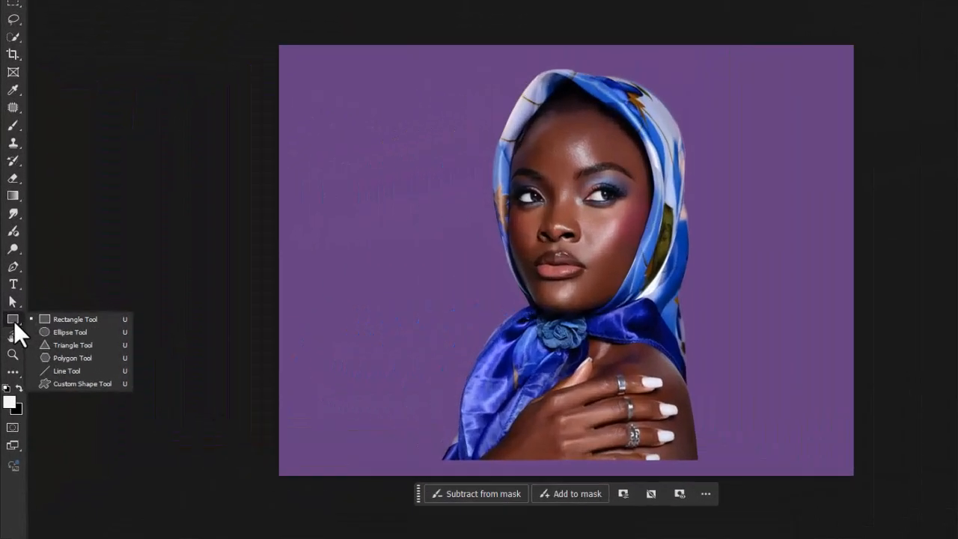
click(10, 207)
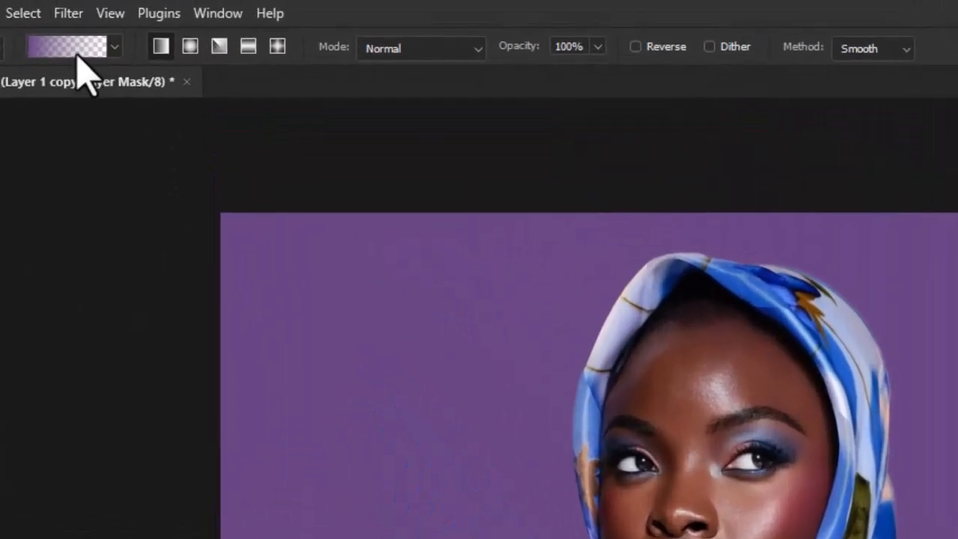
click(157, 1)
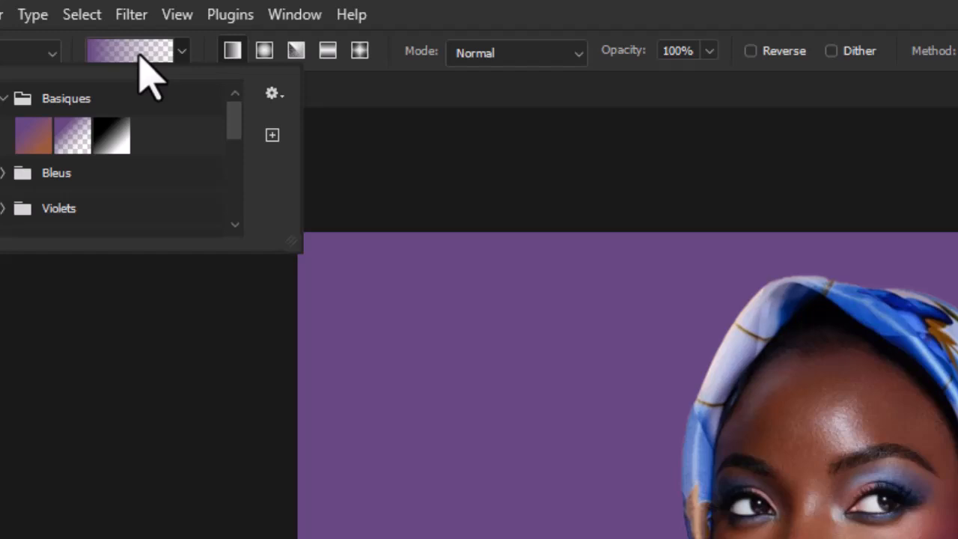
click(115, 139)
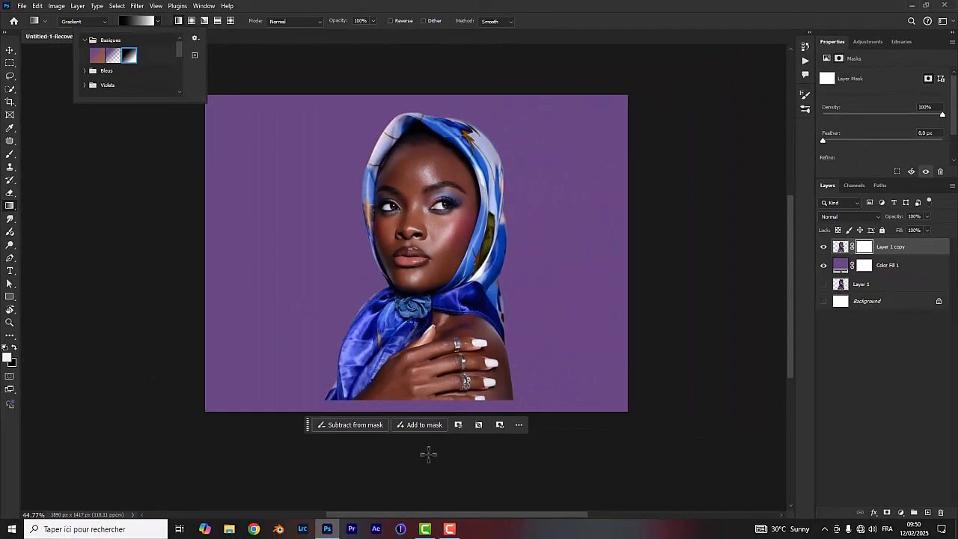
- Draw a vertical gradient on the mask from below the canvas up to the chin, and bring its start closer to the canvas's lower edge
click(428, 454)
drag(428, 454, 432, 270)
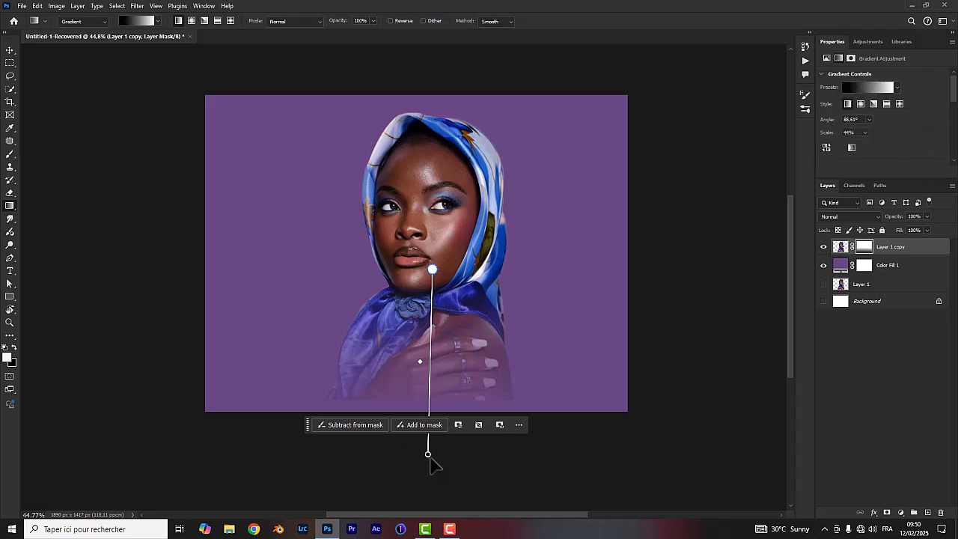
drag(311, 432, 612, 438)
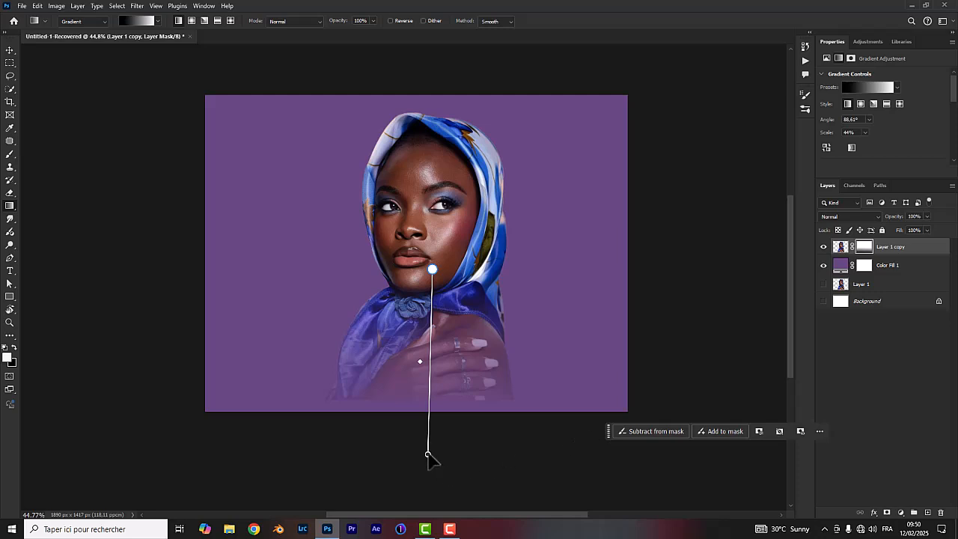
drag(427, 454, 432, 421)
scroll(436, 434, up, 2)
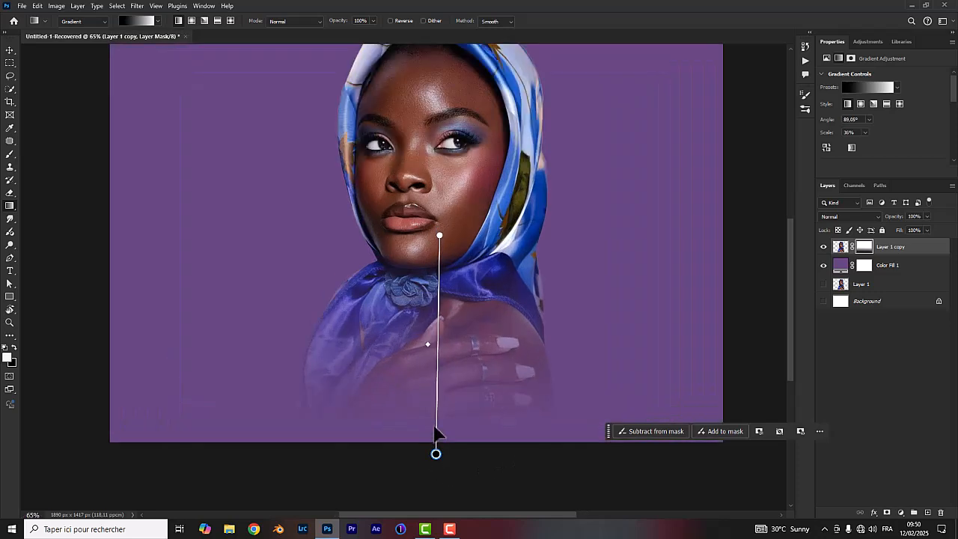
scroll(436, 432, up, 1)
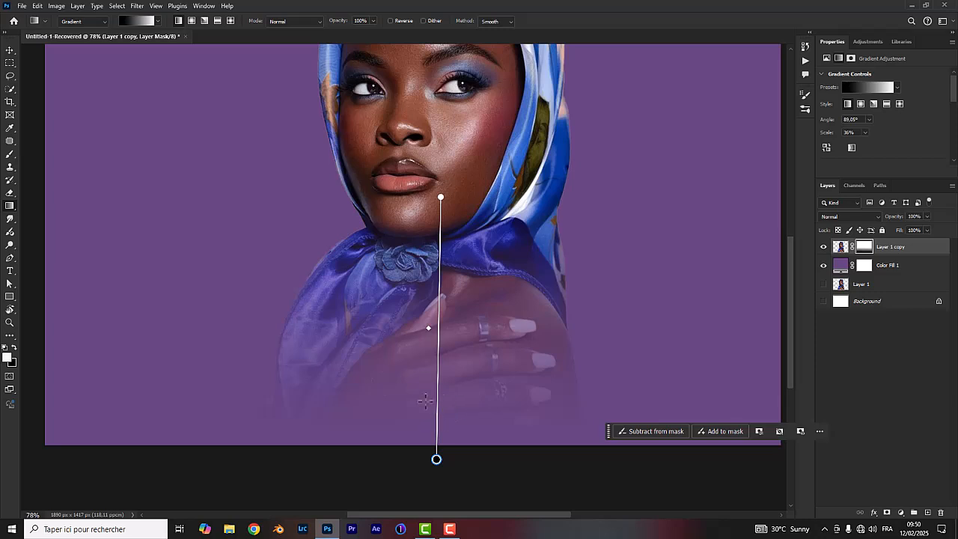
scroll(520, 301, down, 3)
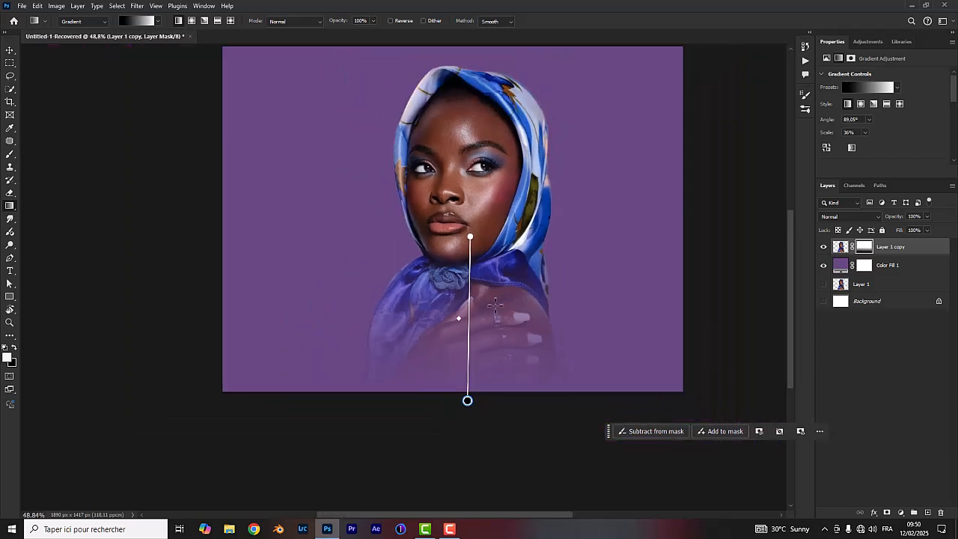
scroll(498, 301, down, 1)
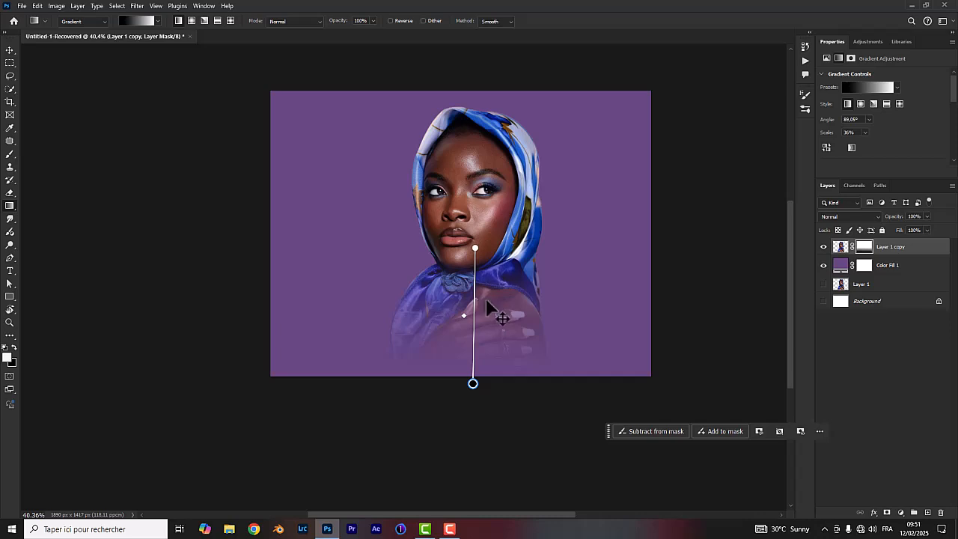
- Scale the masked portrait to about 907 × 1379 px and place it in the left half of the canvas
key(ctrl+t)
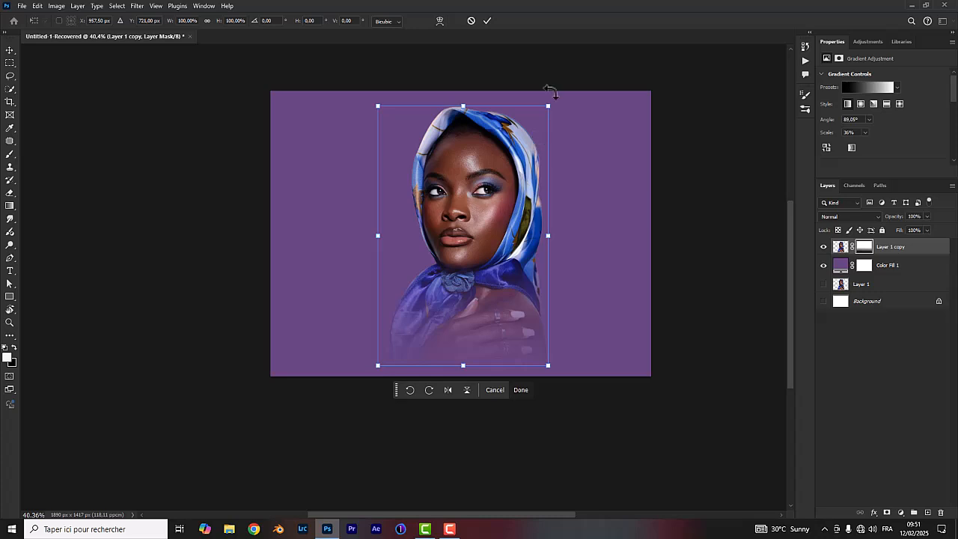
drag(549, 106, 452, 278)
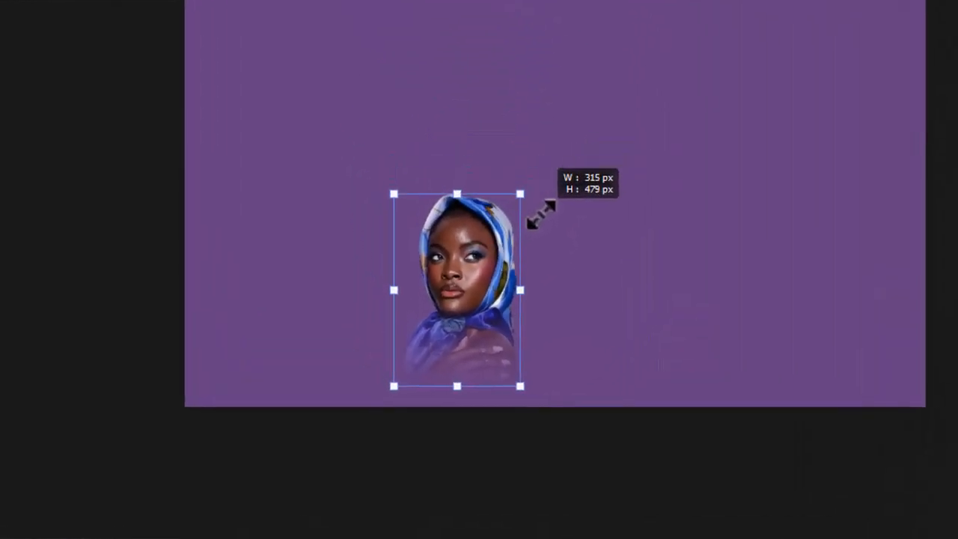
drag(540, 215, 819, 17)
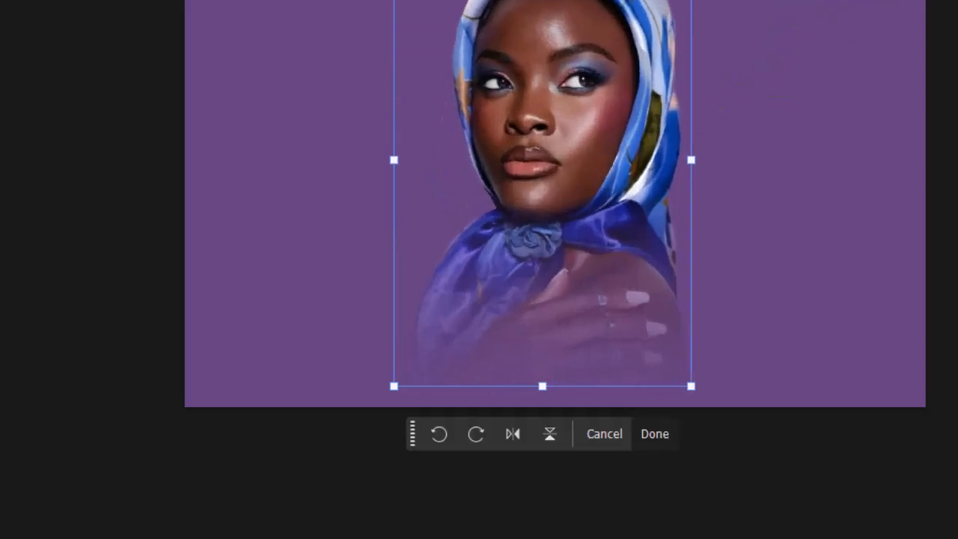
drag(691, 2, 645, 2)
drag(498, 199, 494, 78)
drag(430, 216, 377, 261)
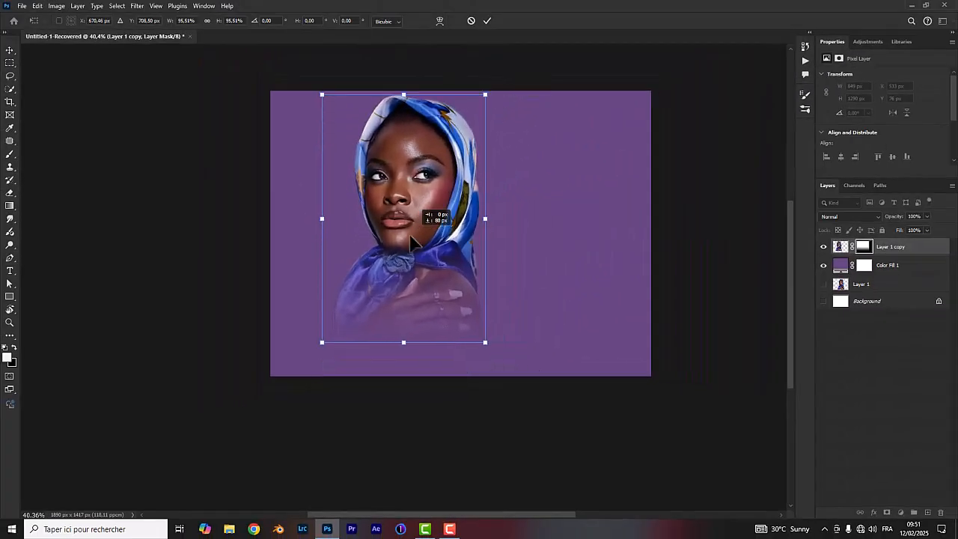
drag(450, 133, 471, 99)
click(486, 21)
key(g)
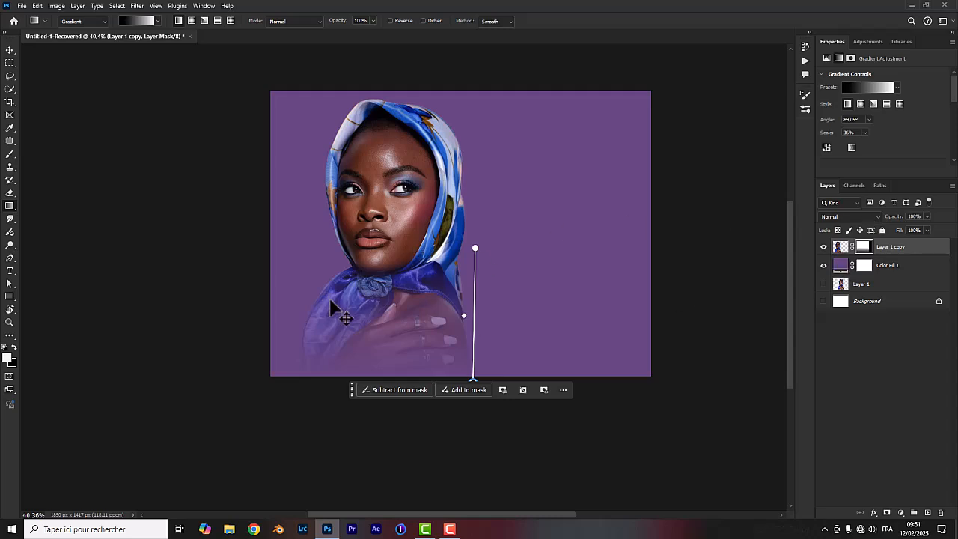
- Duplicate the masked portrait layer and place the copy beside the original in the right half of the canvas
key(ctrl+j)
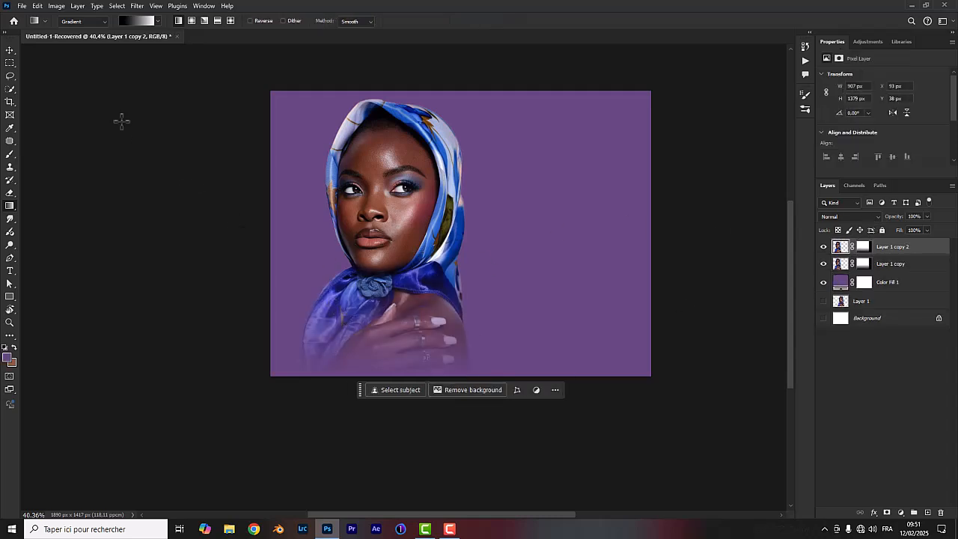
click(10, 50)
drag(382, 234, 564, 227)
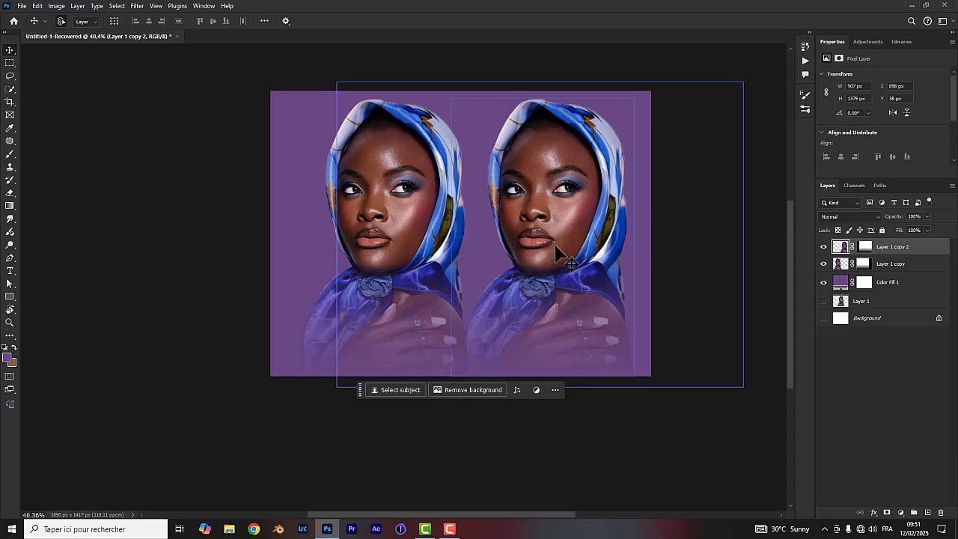
- Flip the duplicated portrait, Layer 1 copy 2, horizontally and position it facing the original in the right half of the canvas
click(36, 6)
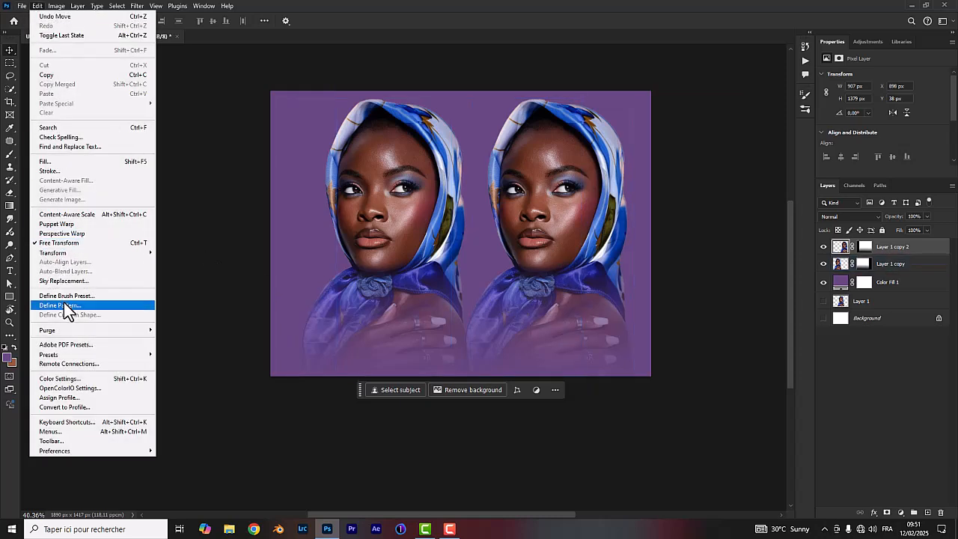
mouse_move(128, 253)
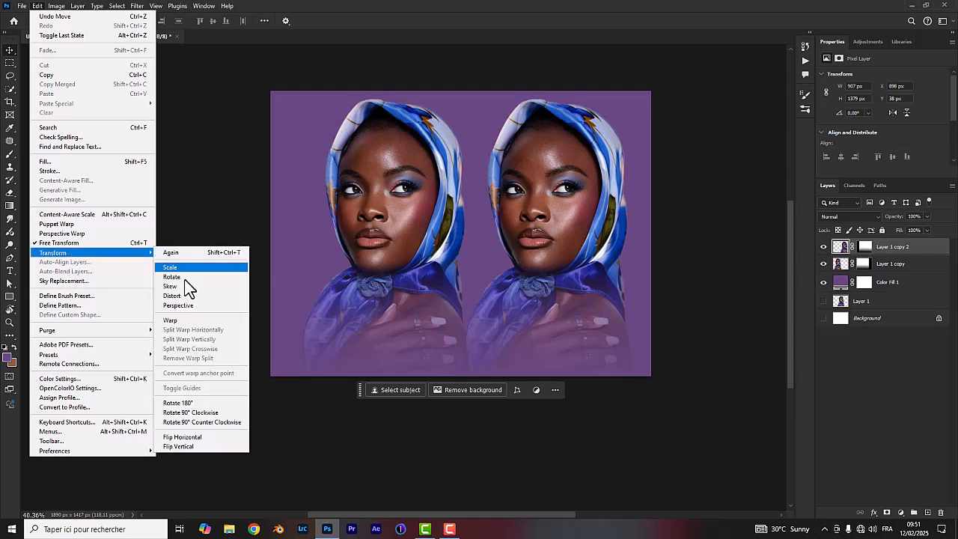
click(192, 437)
drag(534, 235, 533, 233)
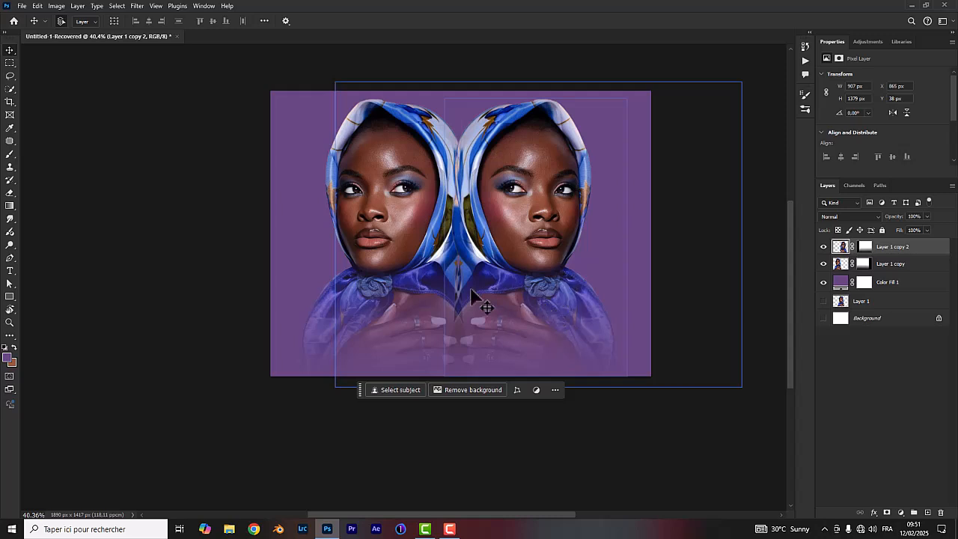
- Hide Layer 1 copy and delete the layer mask from the flipped portrait, Layer 1 copy 2
click(823, 263)
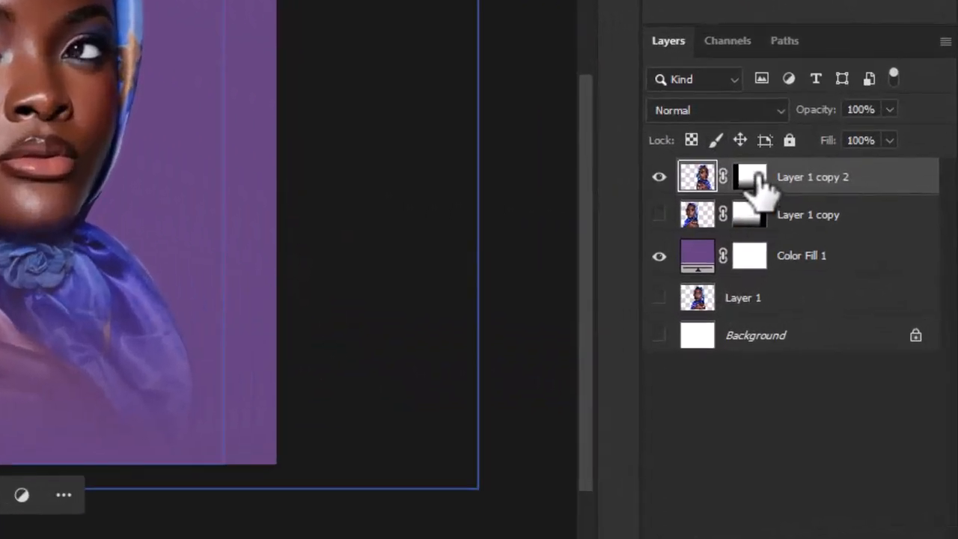
click(760, 186)
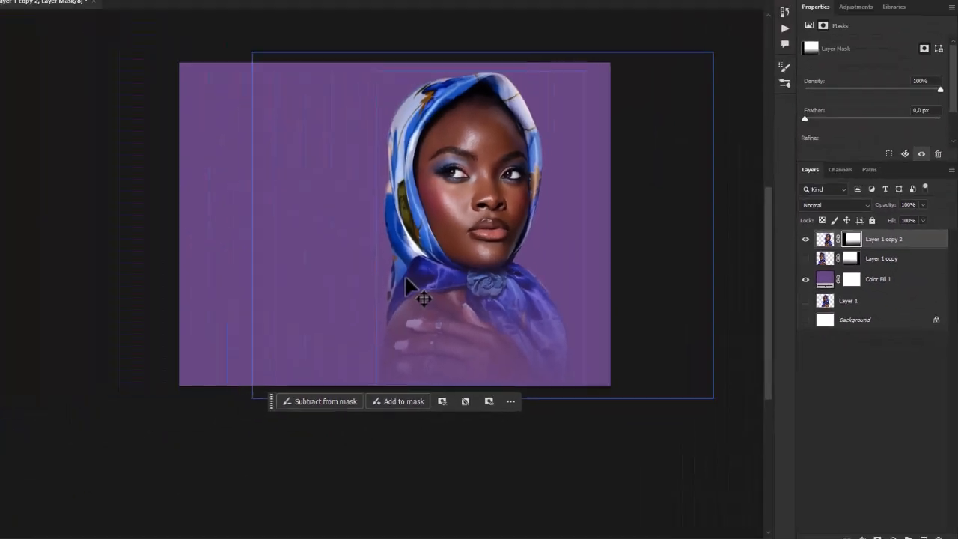
key(Delete)
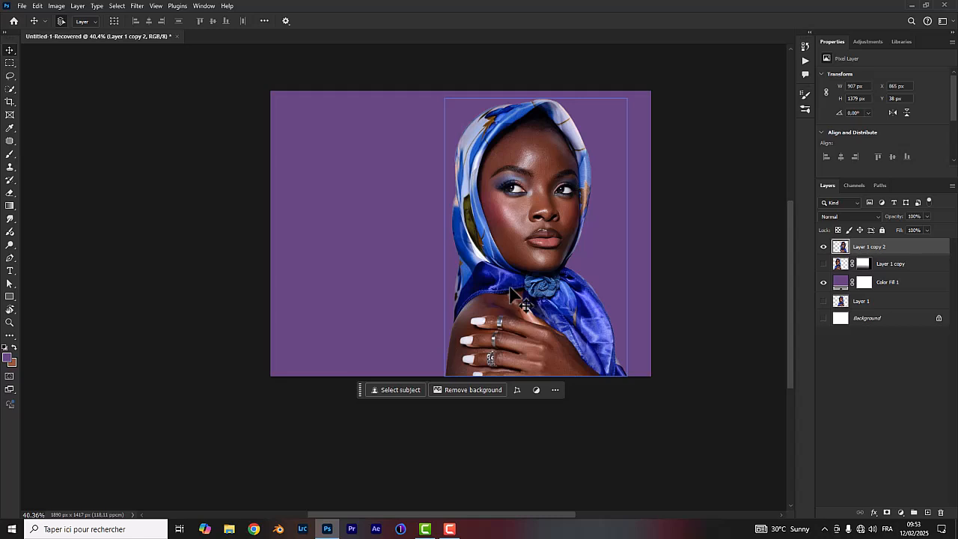
click(288, 276)
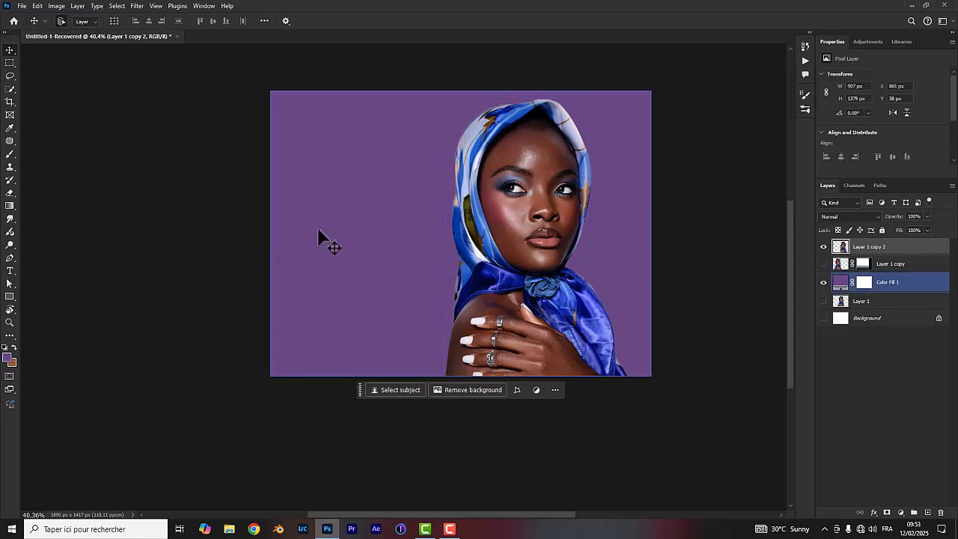